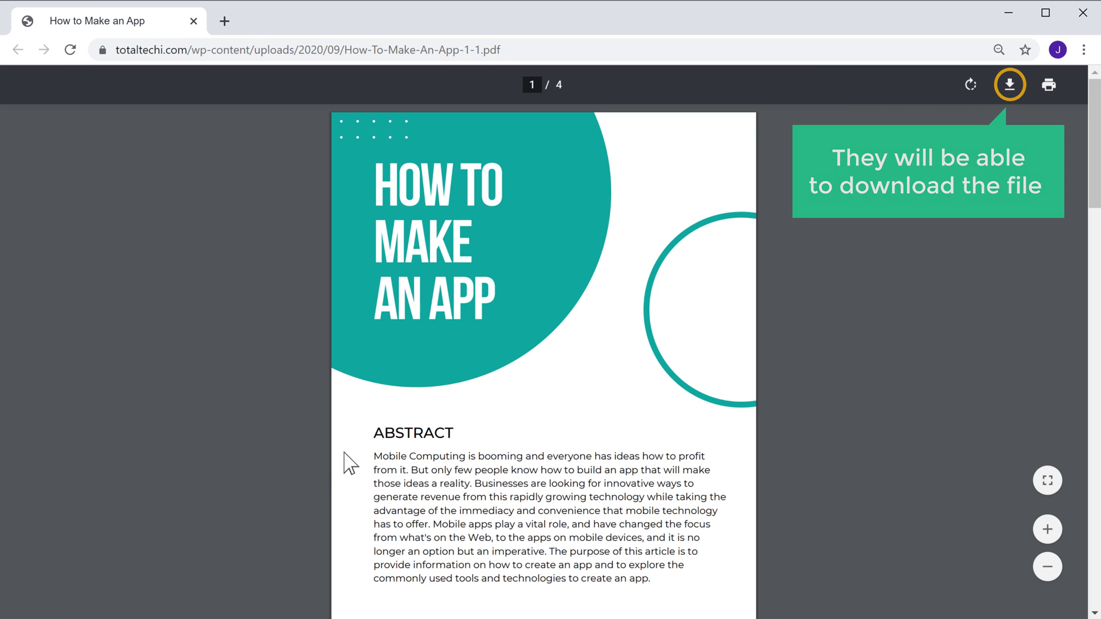
- Try the download option of the How to Make an App PDF and skim the blog post through to its conclusion
{"action": "left_click", "coordinate": [1009, 87]}
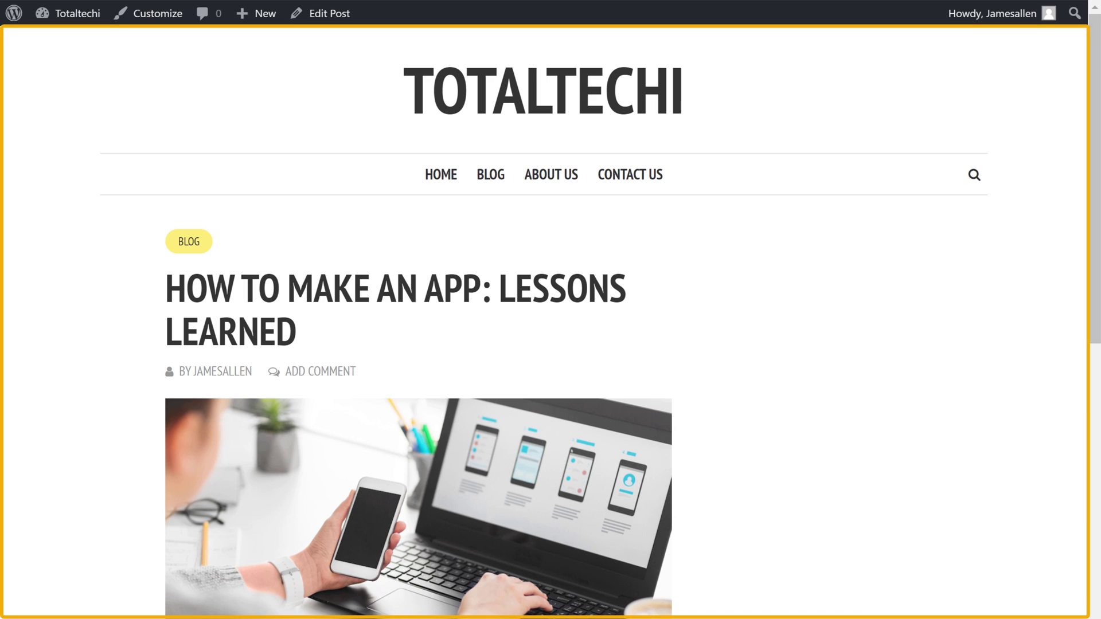
{"action": "scroll", "coordinate": [550, 321], "scroll_direction": "down", "scroll_amount": 20}
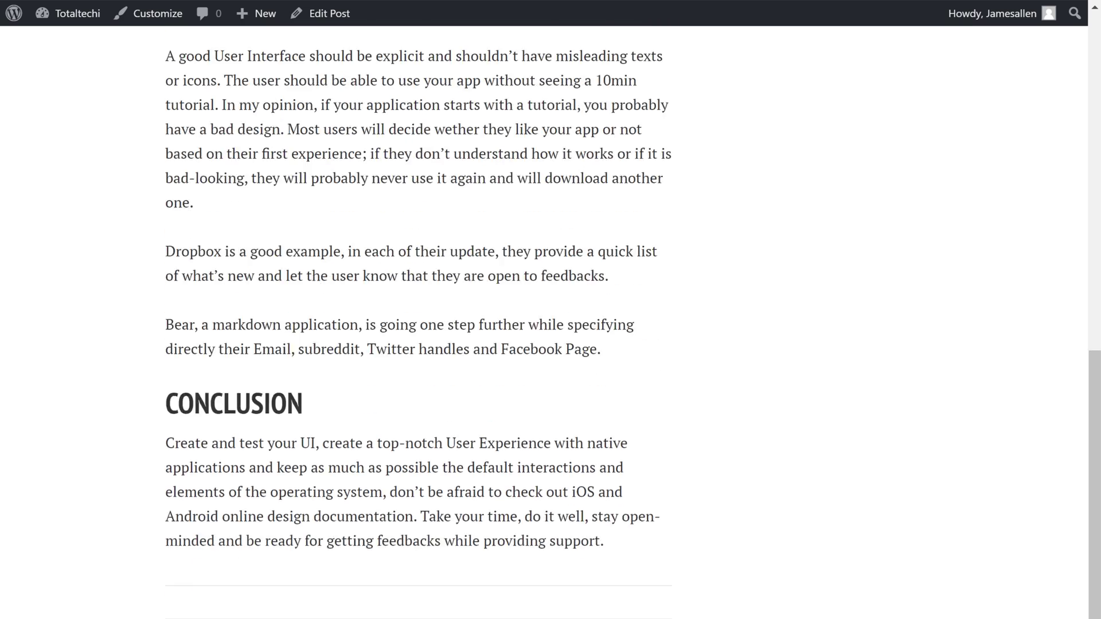
{"action": "scroll", "coordinate": [550, 321], "scroll_direction": "up", "scroll_amount": 20}
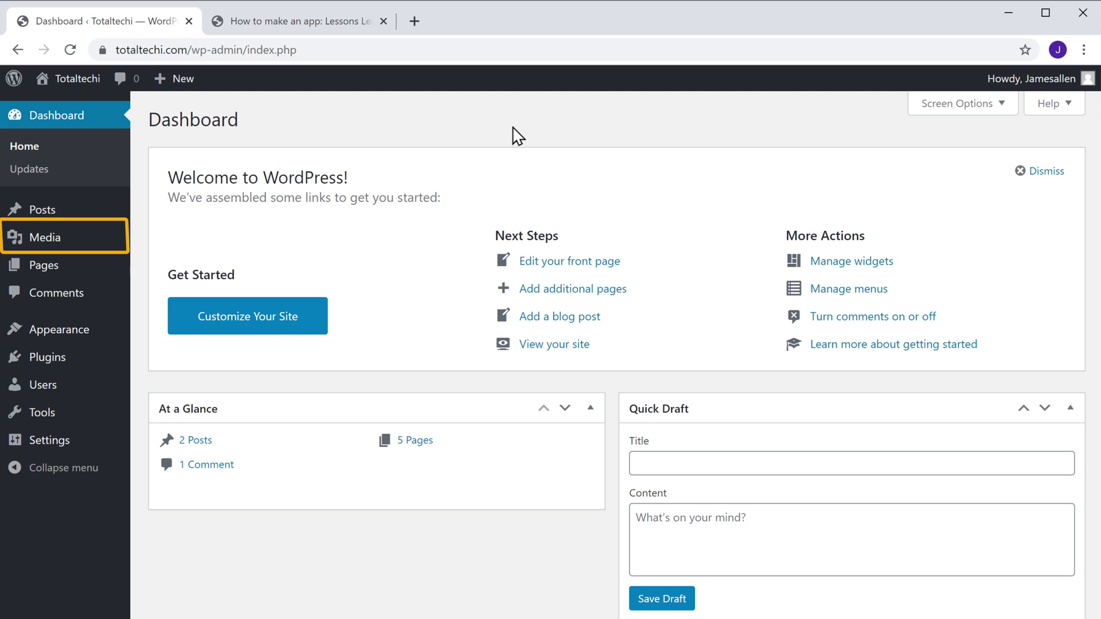
- Upload How To Make An App.pdf from the Documents PDF folder as a new media file
{"action": "mouse_move", "coordinate": [49, 245]}
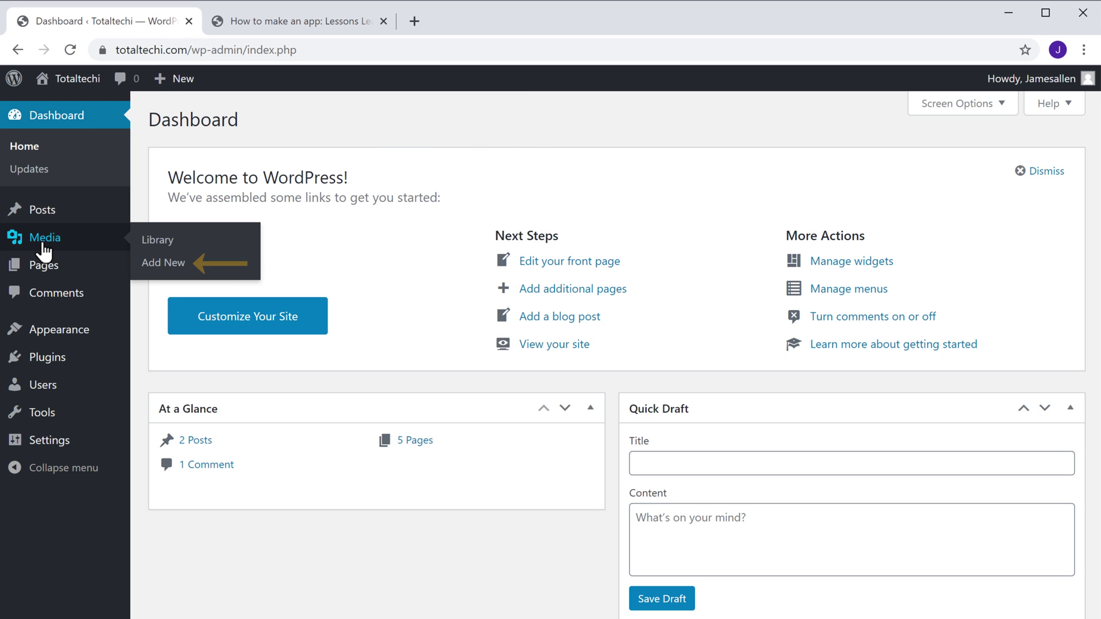
{"action": "left_click", "coordinate": [154, 268]}
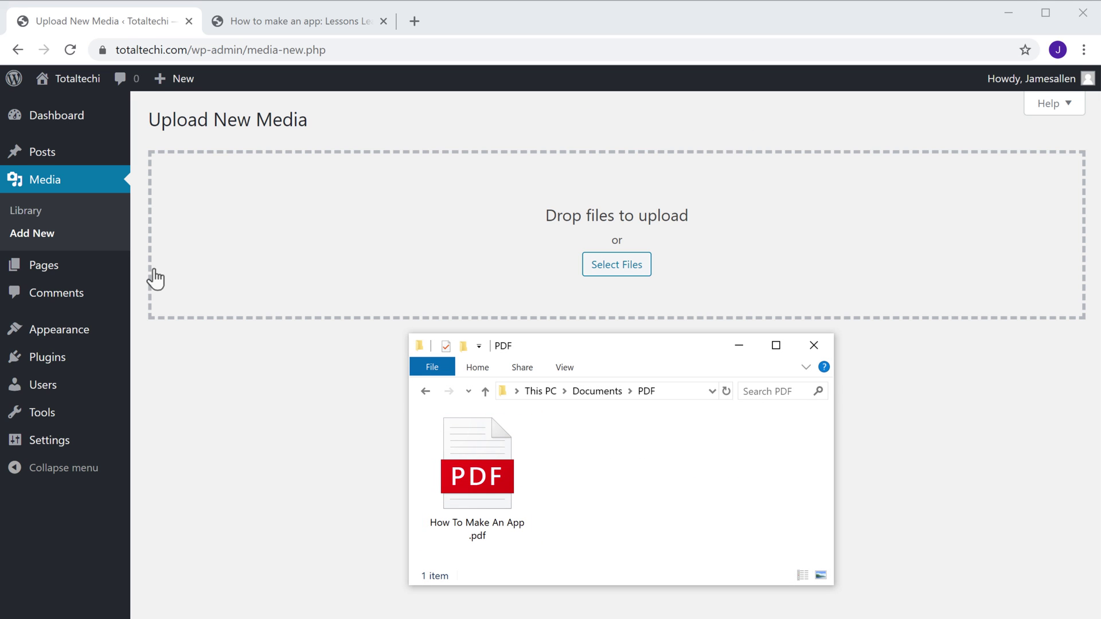
{"action": "left_click", "coordinate": [470, 430]}
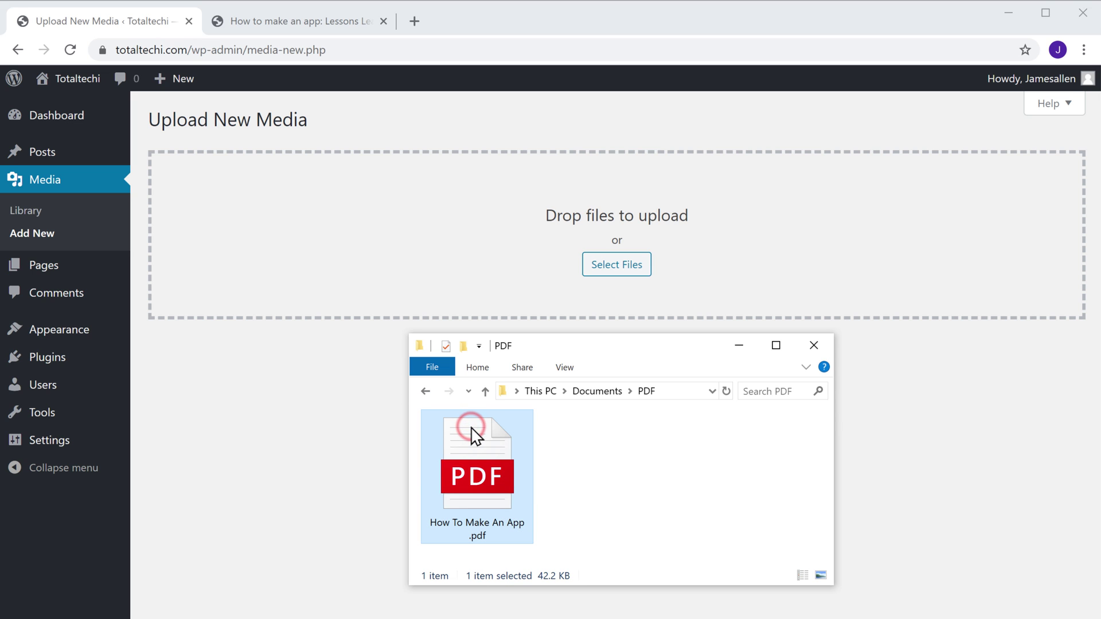
{"action": "left_click_drag", "start_coordinate": [471, 429], "coordinate": [624, 183]}
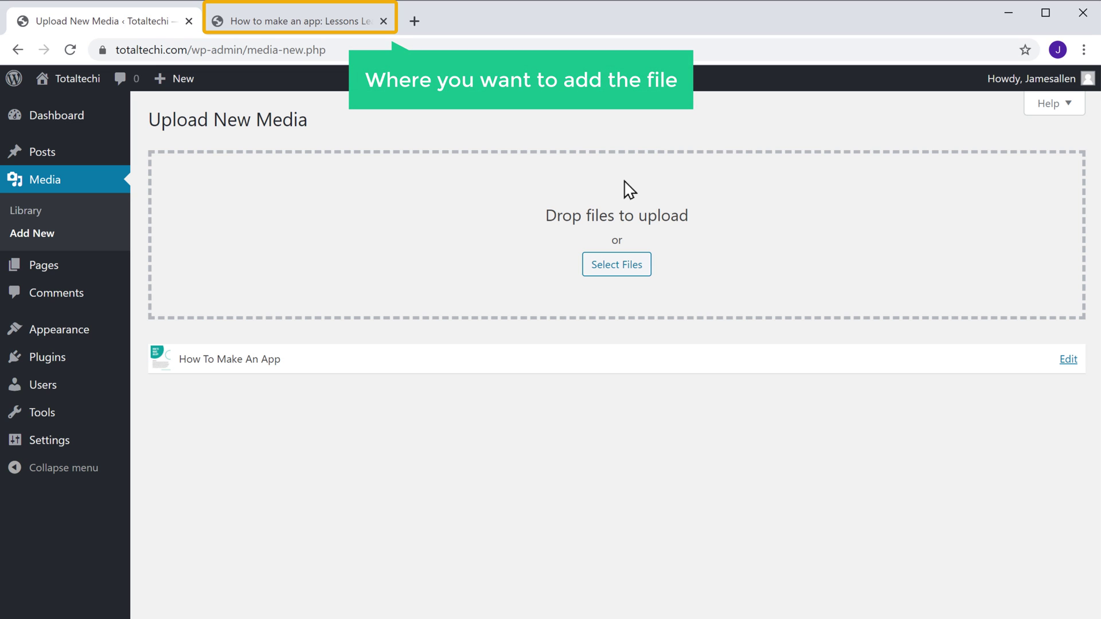
- Edit the How to Make an App: Lessons Learned post, adding a button labelled "Download E-Book" above the Conclusion heading
{"action": "left_click", "coordinate": [338, 28]}
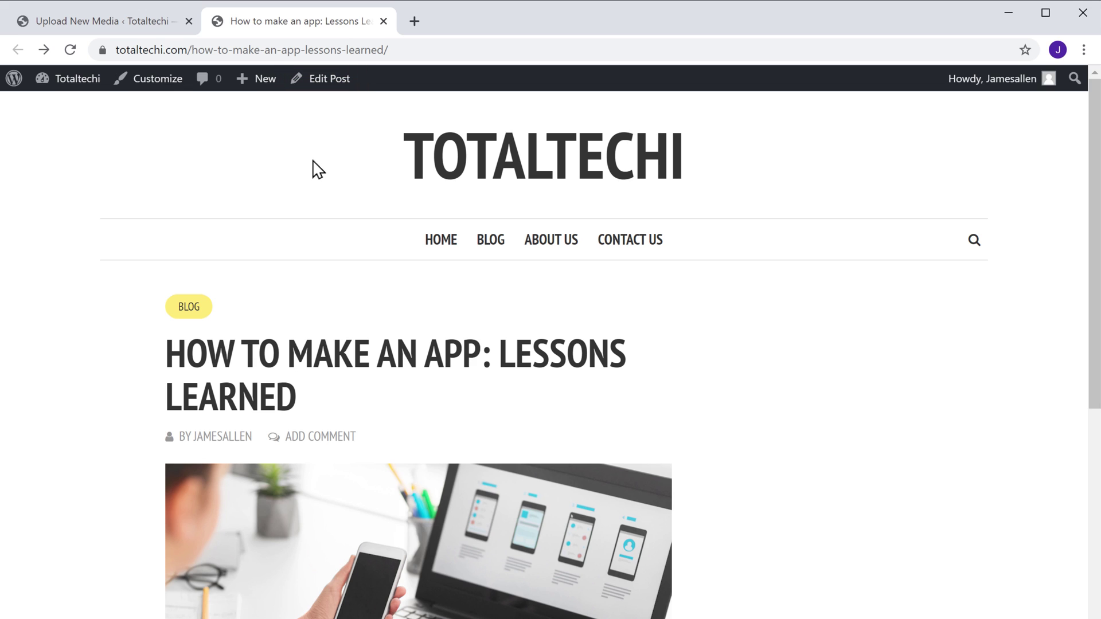
{"action": "left_click", "coordinate": [317, 96]}
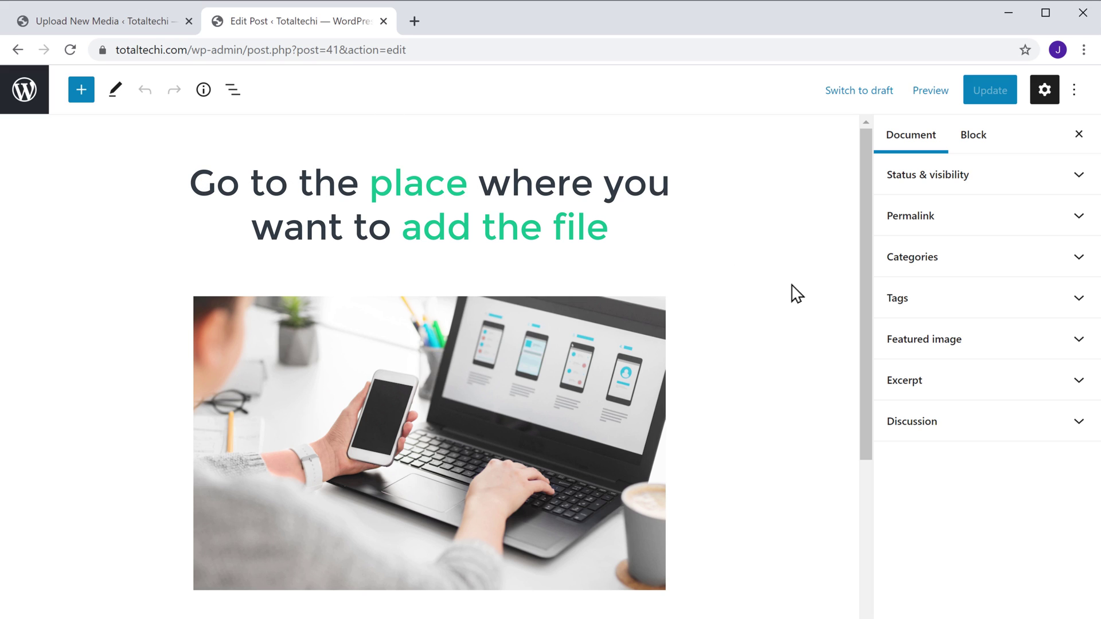
{"action": "scroll", "coordinate": [796, 294], "scroll_direction": "down", "scroll_amount": 15}
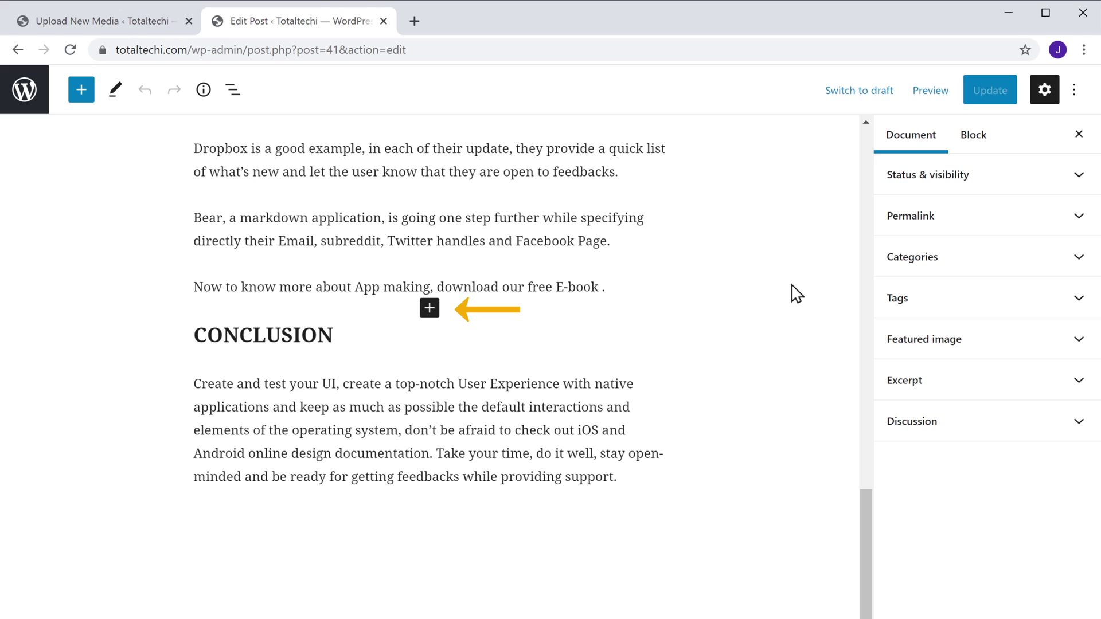
{"action": "left_click", "coordinate": [427, 313]}
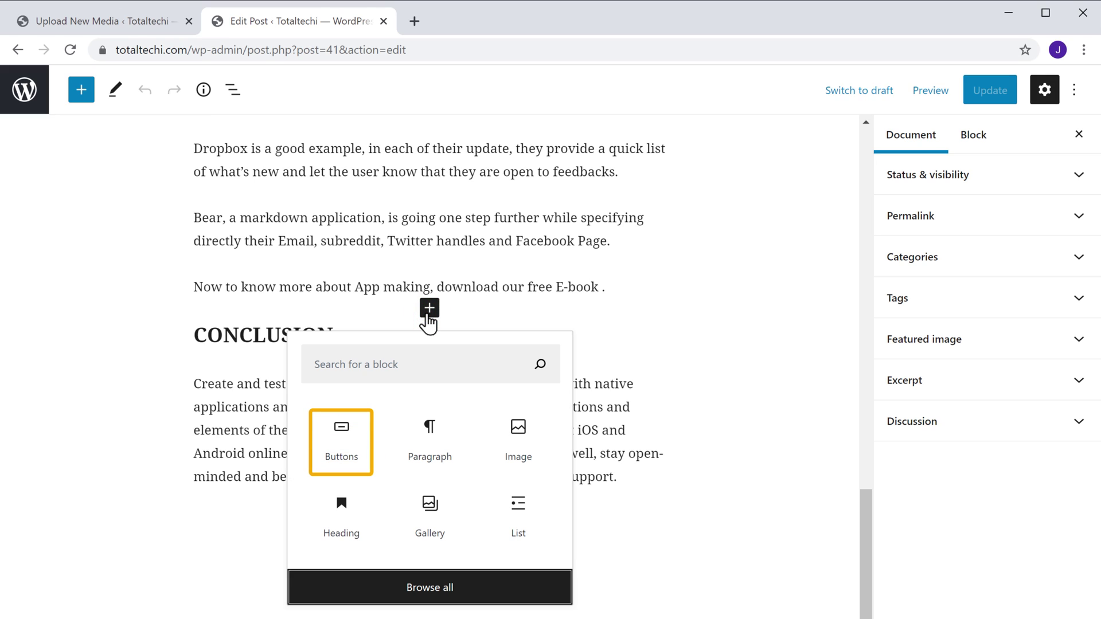
{"action": "left_click", "coordinate": [338, 470]}
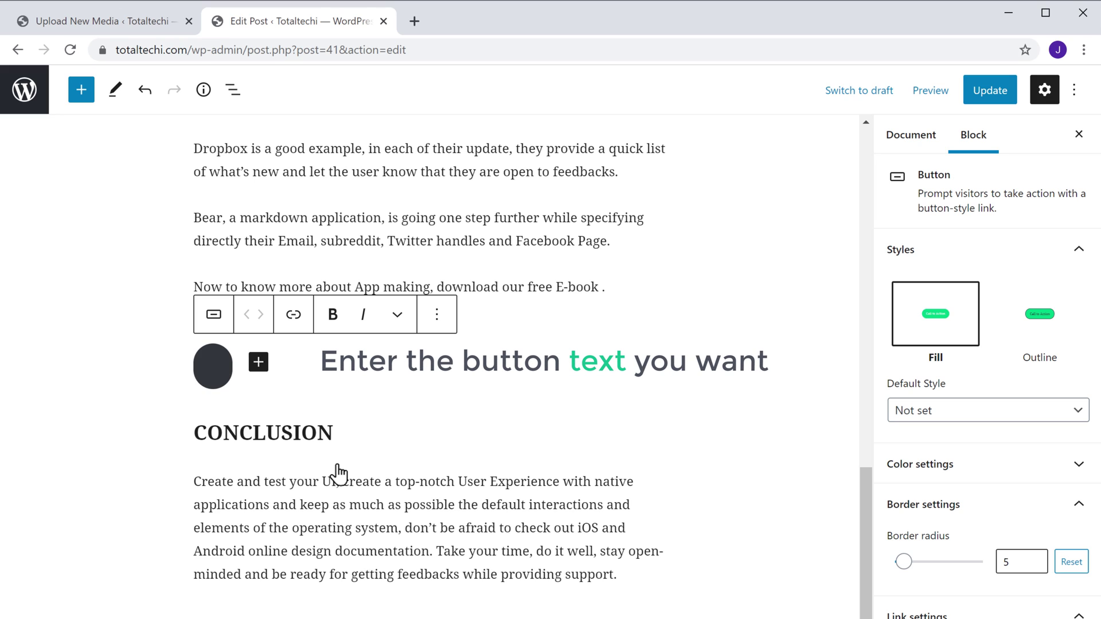
{"action": "type", "text": "Download E-Book"}
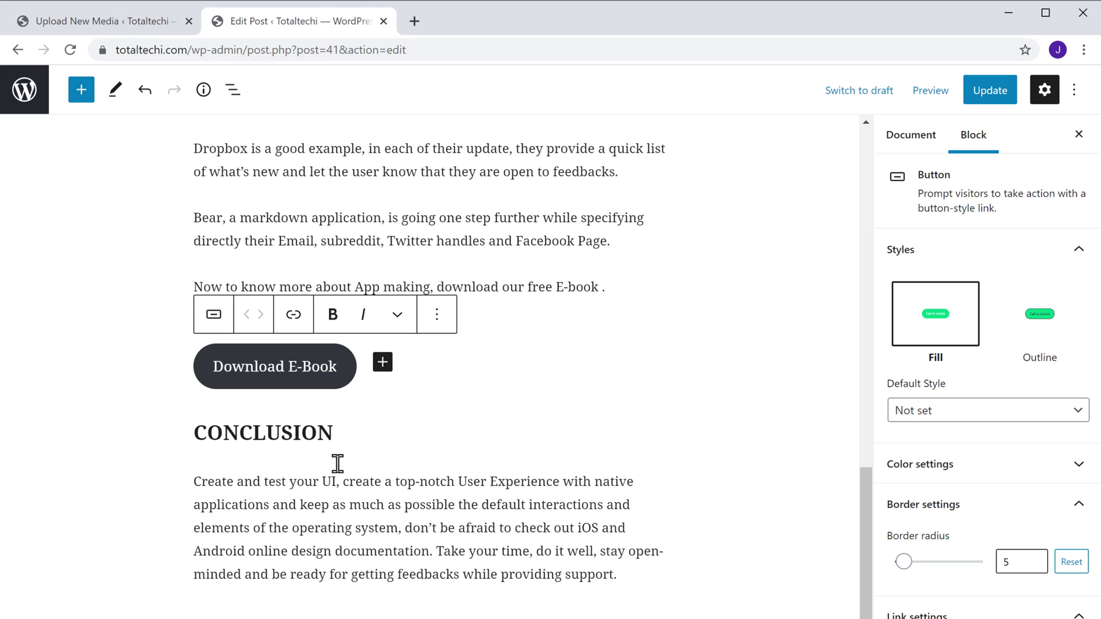
- Open the button's link entry and copy the file URL from the uploaded How To Make An App PDF's media details
{"action": "left_click", "coordinate": [293, 315]}
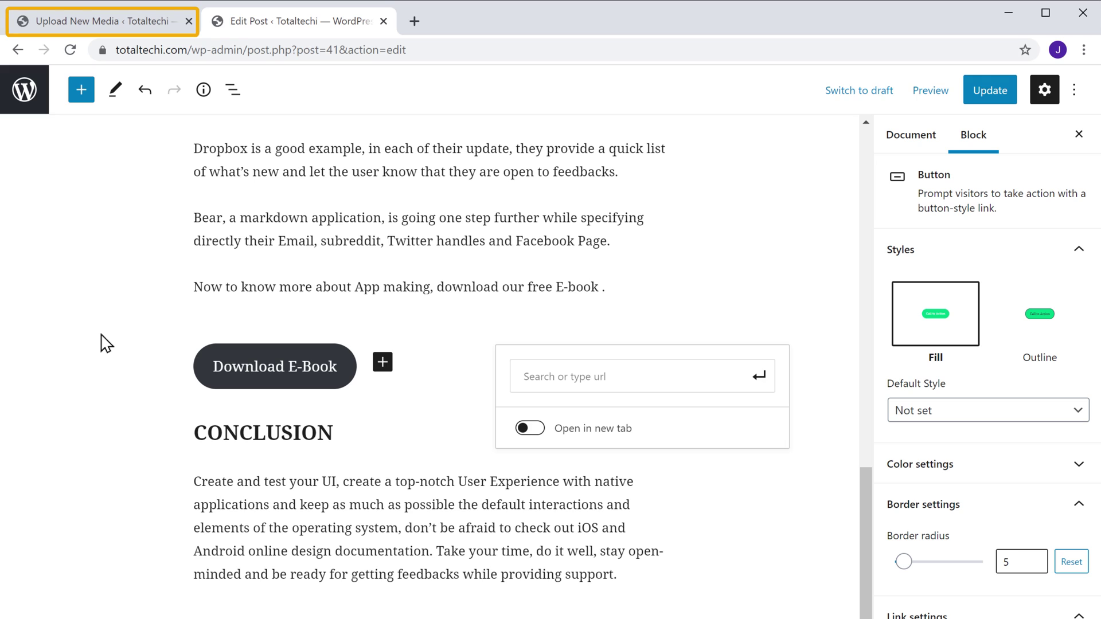
{"action": "left_click", "coordinate": [108, 32]}
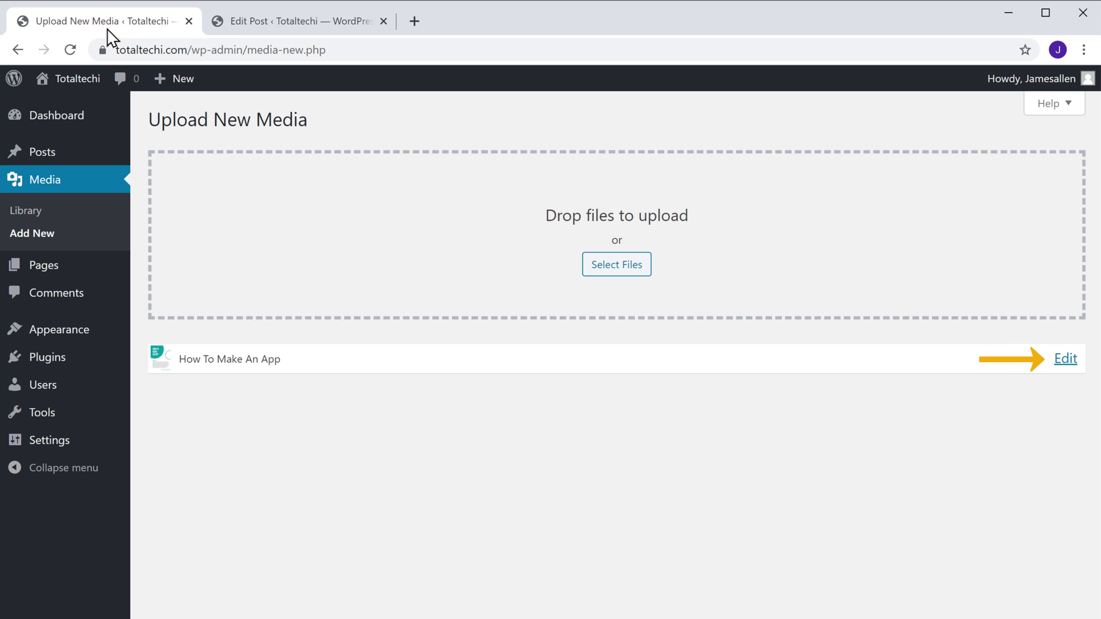
{"action": "left_click", "coordinate": [1064, 370]}
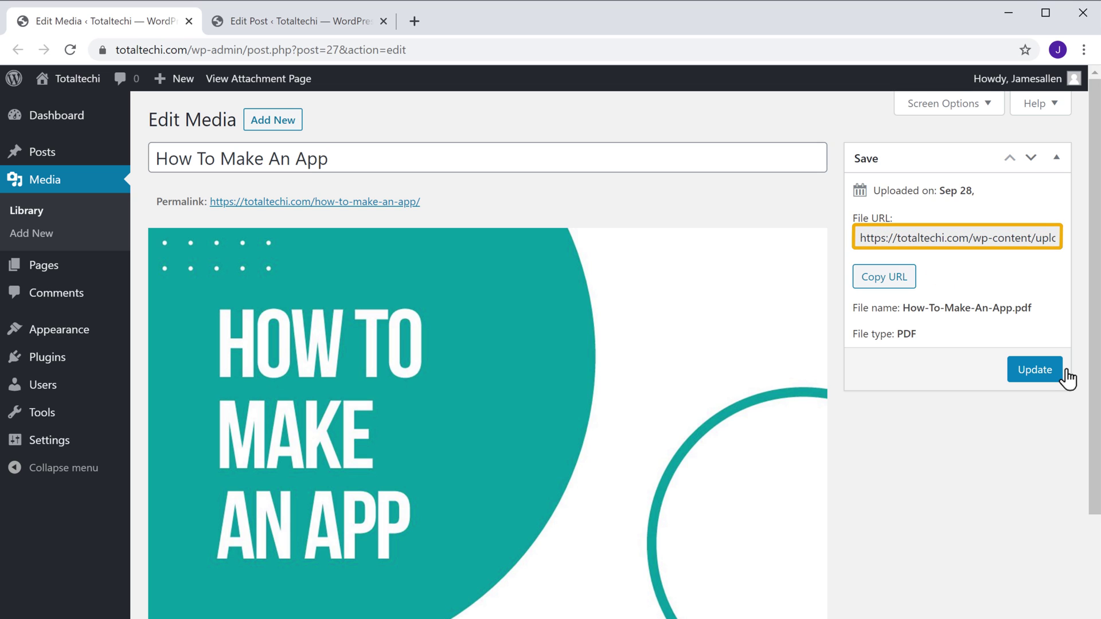
{"action": "left_click", "coordinate": [877, 286]}
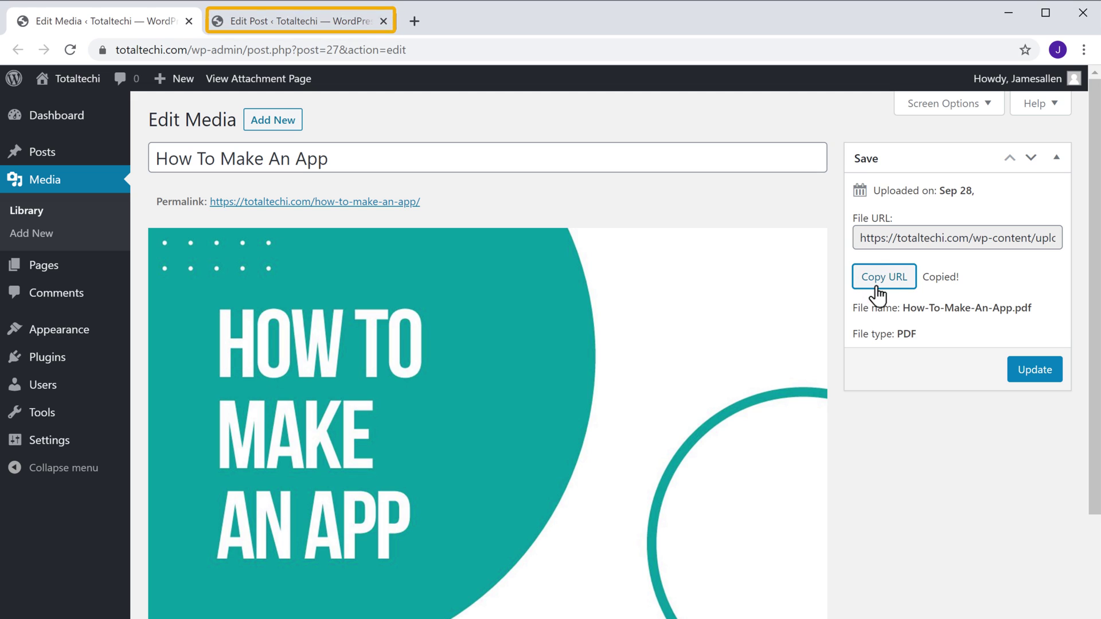
- Link the Download E-Book button in the post to the copied PDF URL and set it to open in a new tab
{"action": "left_click", "coordinate": [295, 28]}
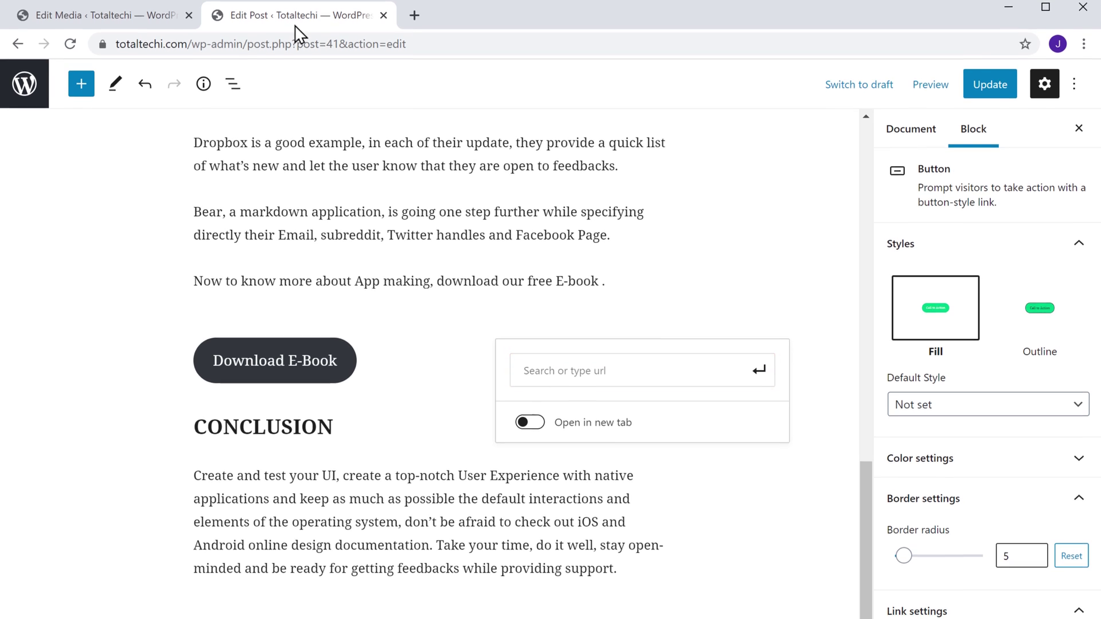
{"action": "right_click", "coordinate": [620, 344]}
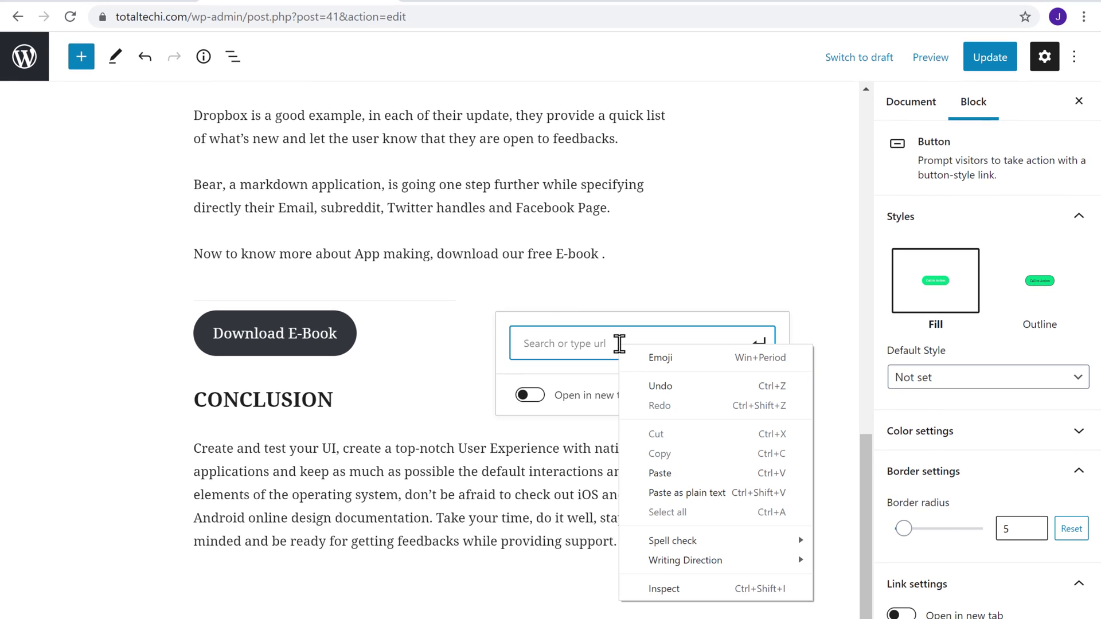
{"action": "left_click", "coordinate": [660, 475]}
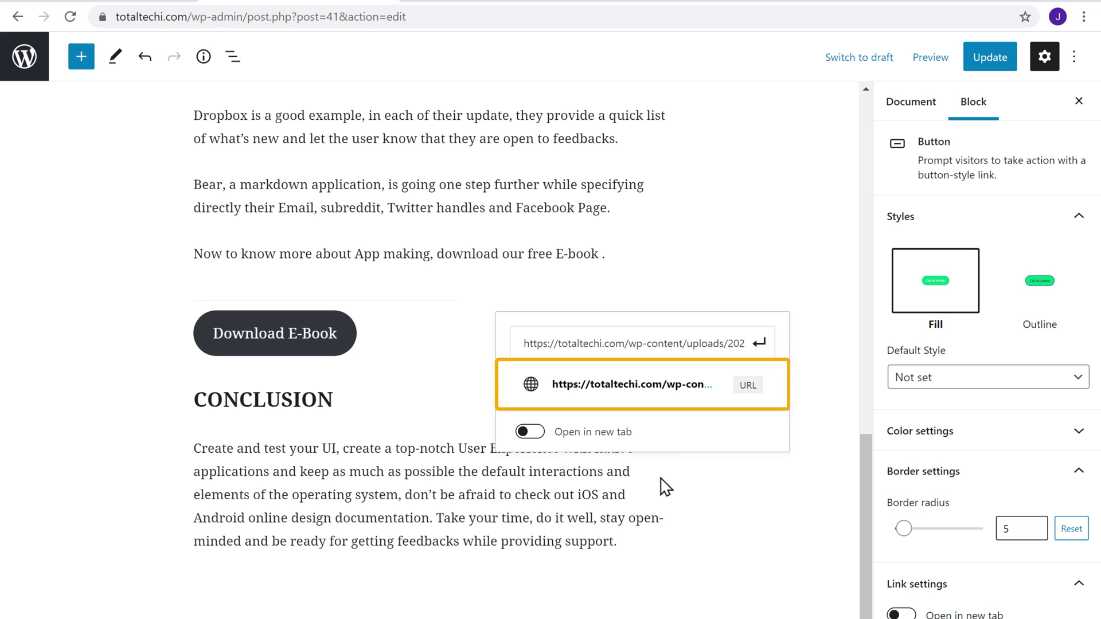
{"action": "left_click", "coordinate": [619, 401]}
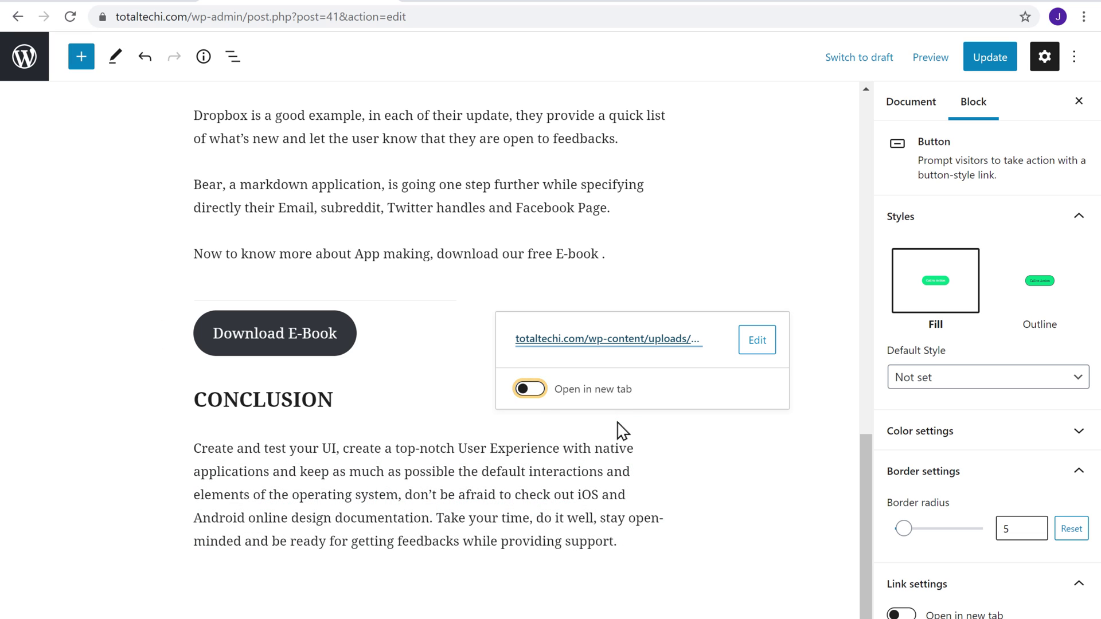
{"action": "left_click", "coordinate": [524, 391]}
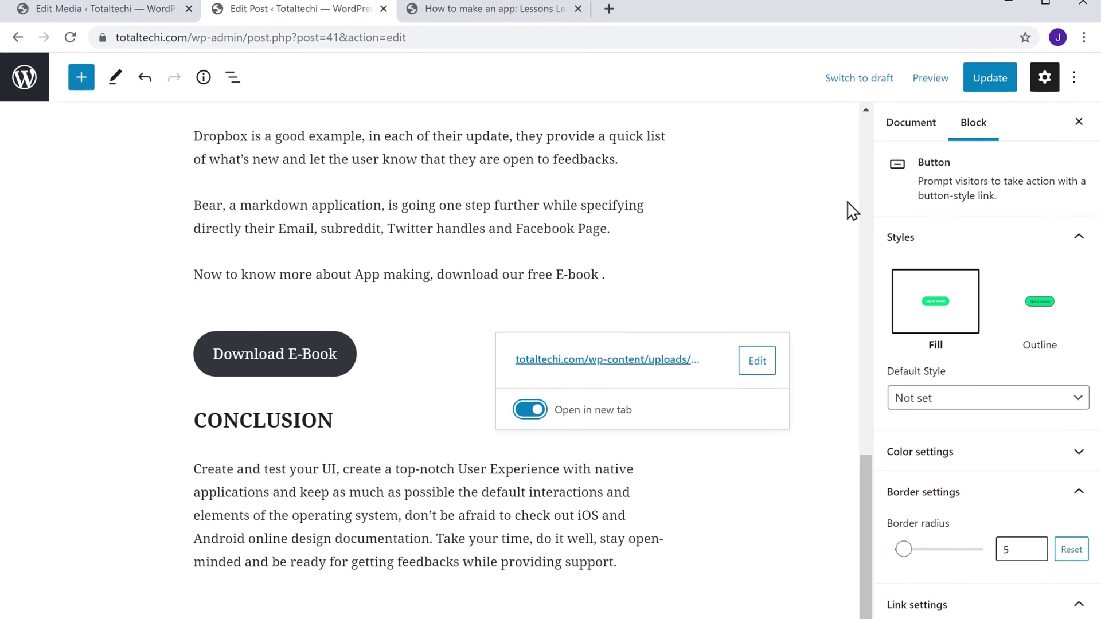
- Update the post and reload its live page to check the area above the Conclusion heading
{"action": "left_click", "coordinate": [988, 89]}
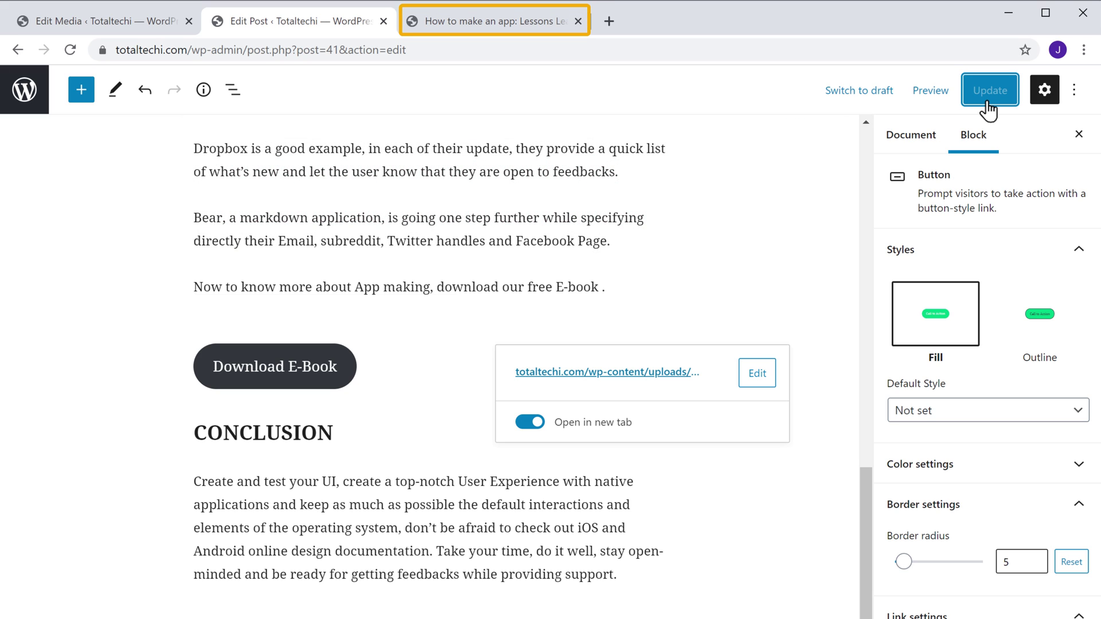
{"action": "left_click", "coordinate": [470, 26]}
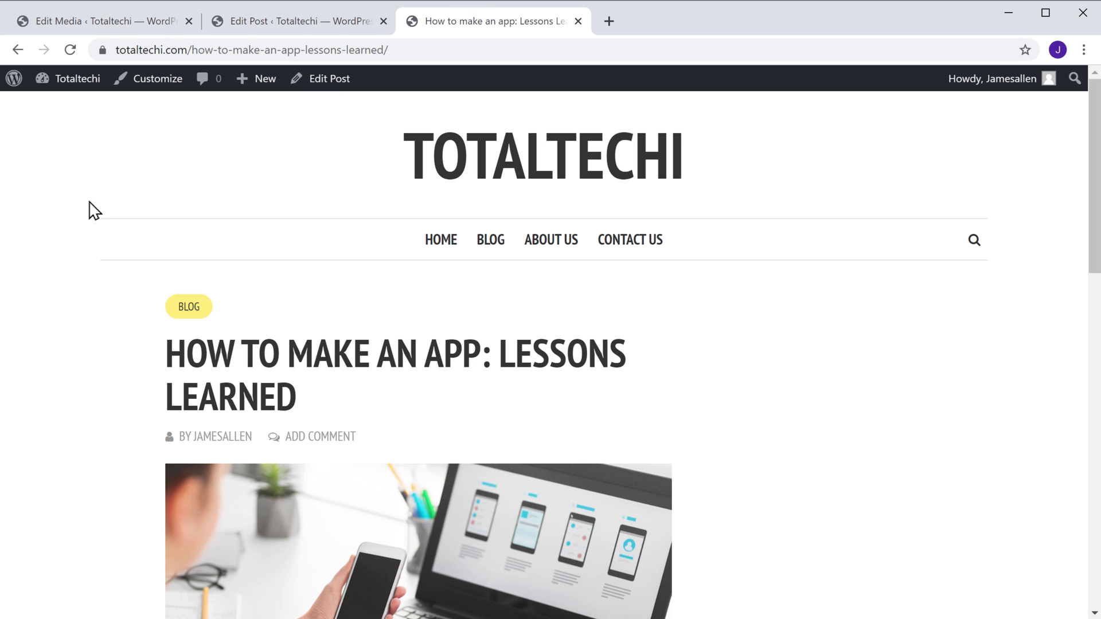
{"action": "scroll", "coordinate": [74, 222], "scroll_direction": "down", "scroll_amount": 20}
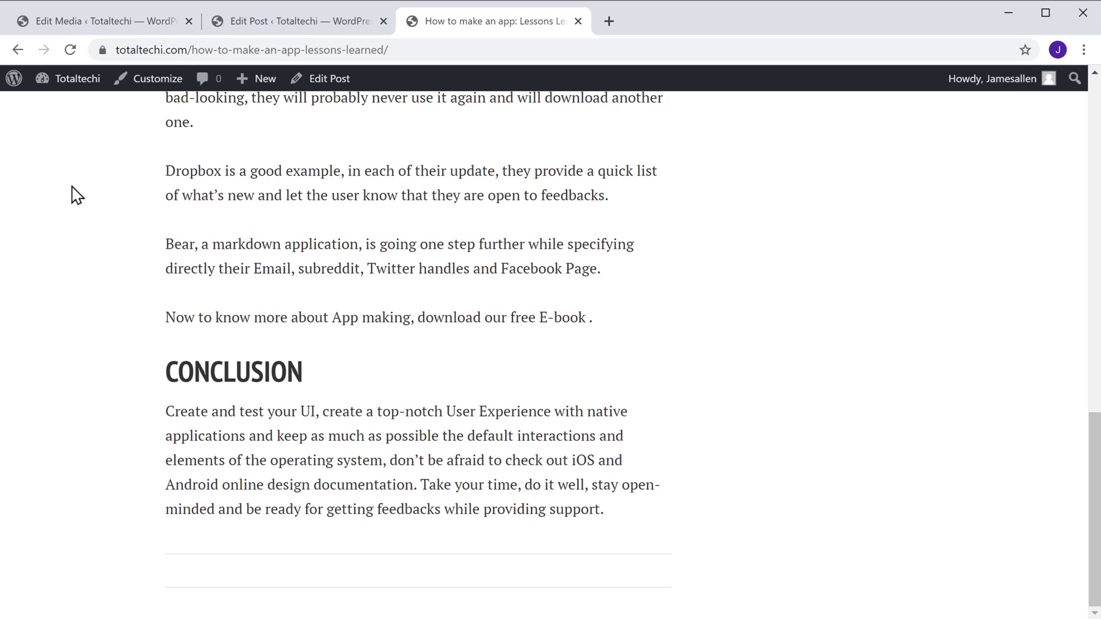
{"action": "left_click", "coordinate": [73, 54]}
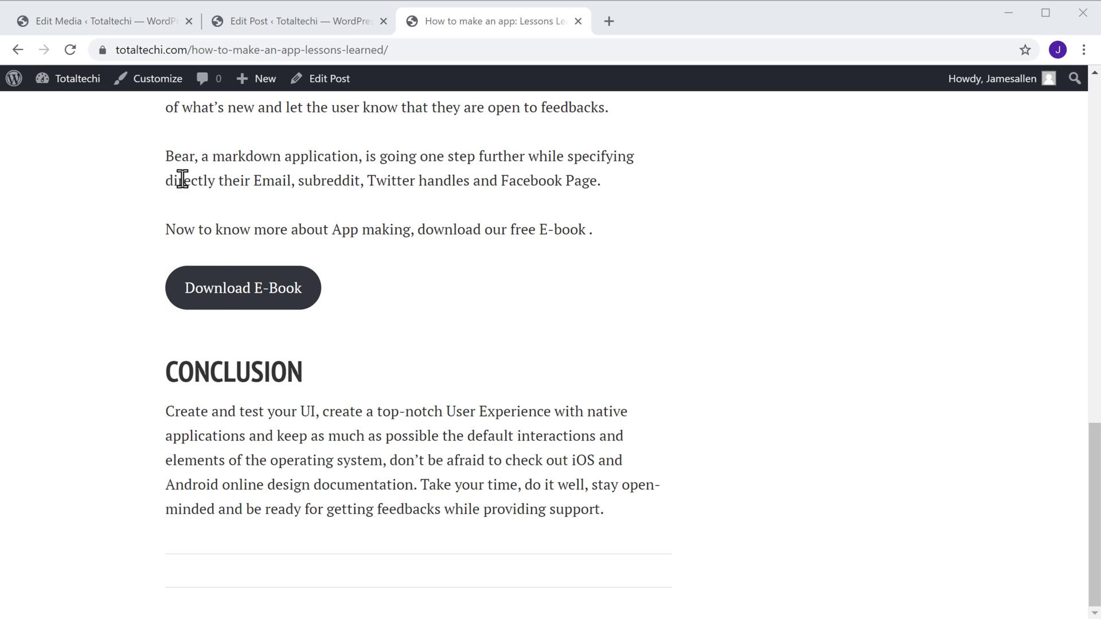
- Open the PDF from the live Download E-Book button and save it as How To Make An App.pdf in the Download folder
{"action": "left_click", "coordinate": [224, 299]}
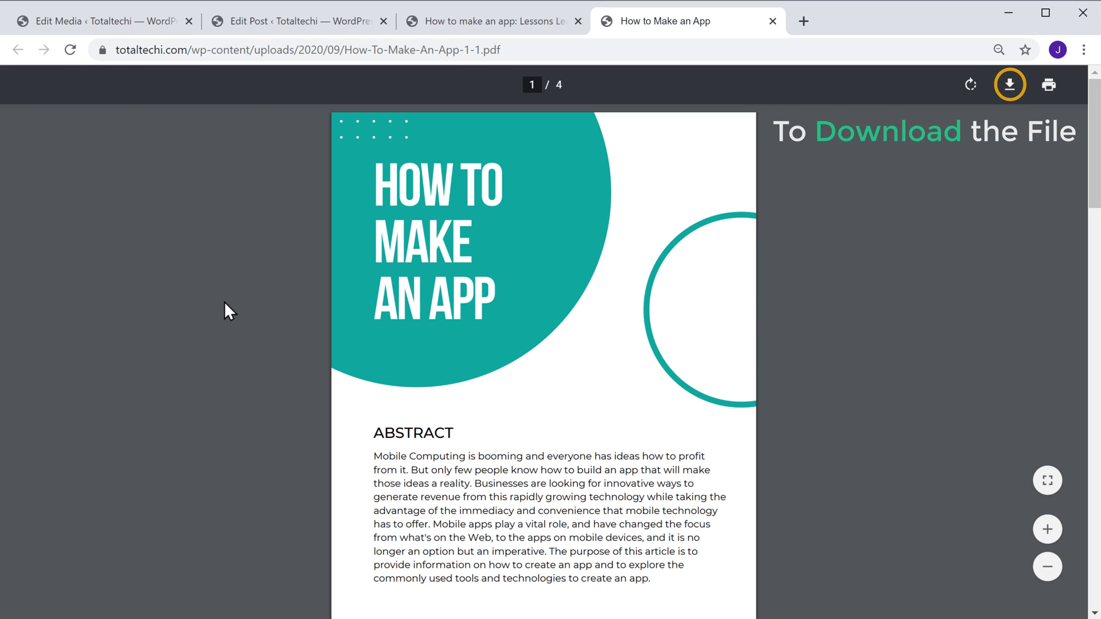
{"action": "left_click", "coordinate": [1009, 86]}
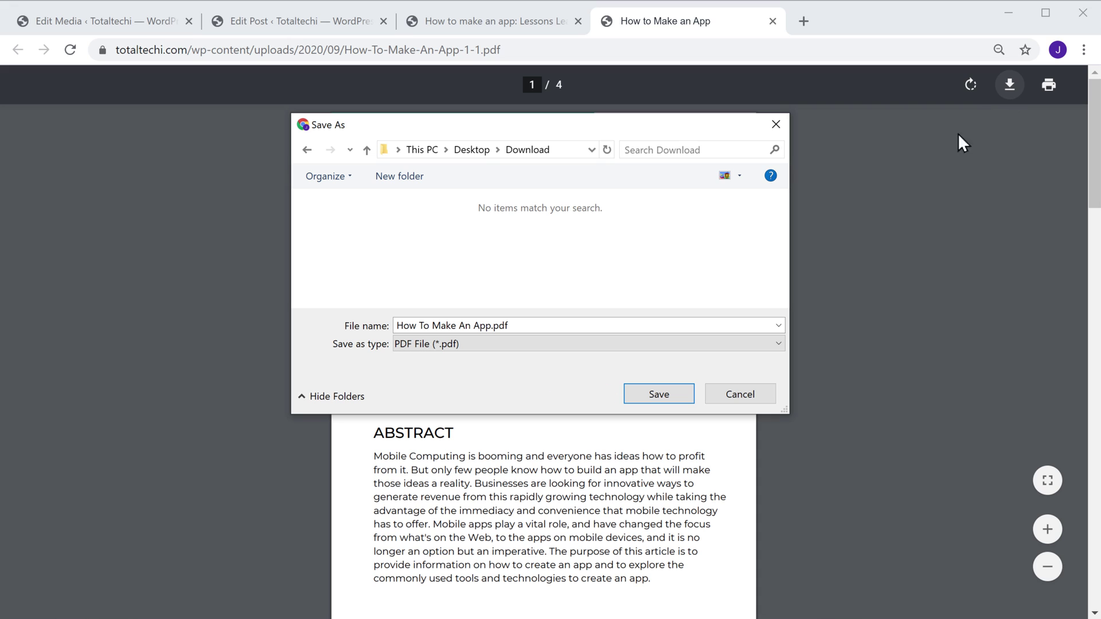
{"action": "left_click", "coordinate": [660, 403]}
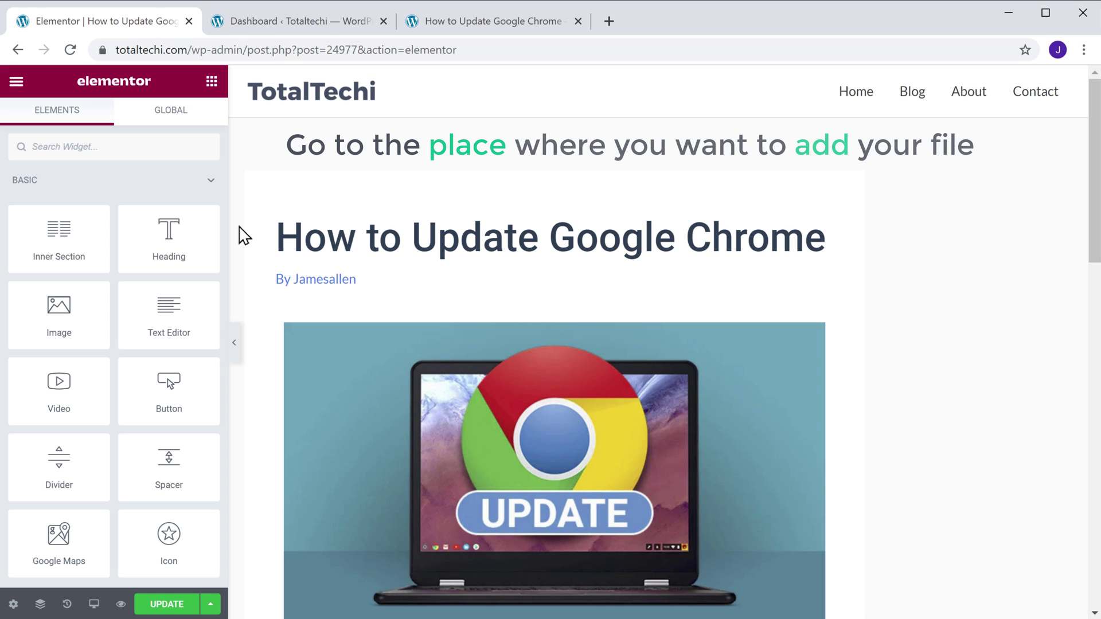
- Add an Elementor Button widget below the last paragraph of the How to Update Google Chrome post, with the text "Download Here"
{"action": "scroll", "coordinate": [244, 235], "scroll_direction": "down", "scroll_amount": 15}
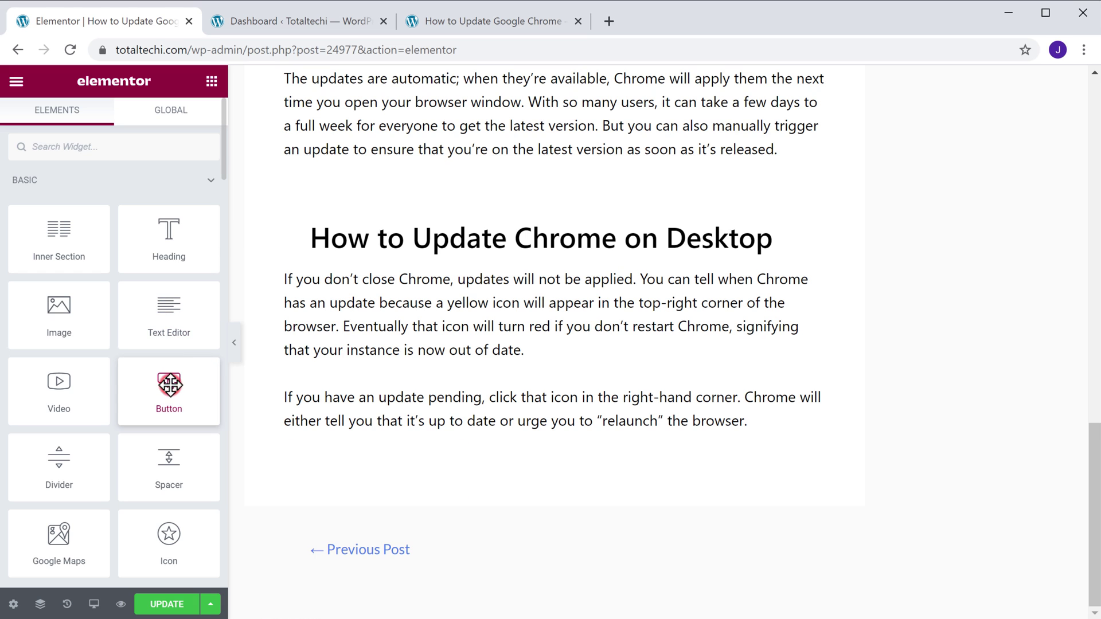
{"action": "left_click_drag", "start_coordinate": [169, 385], "coordinate": [534, 453]}
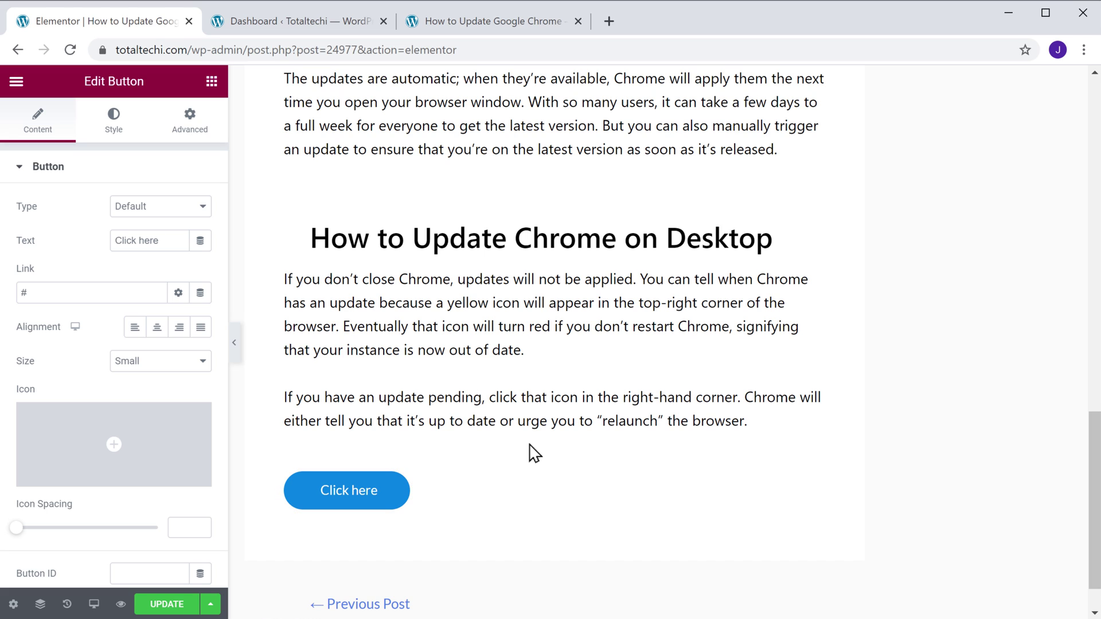
{"action": "triple_click", "coordinate": [383, 492]}
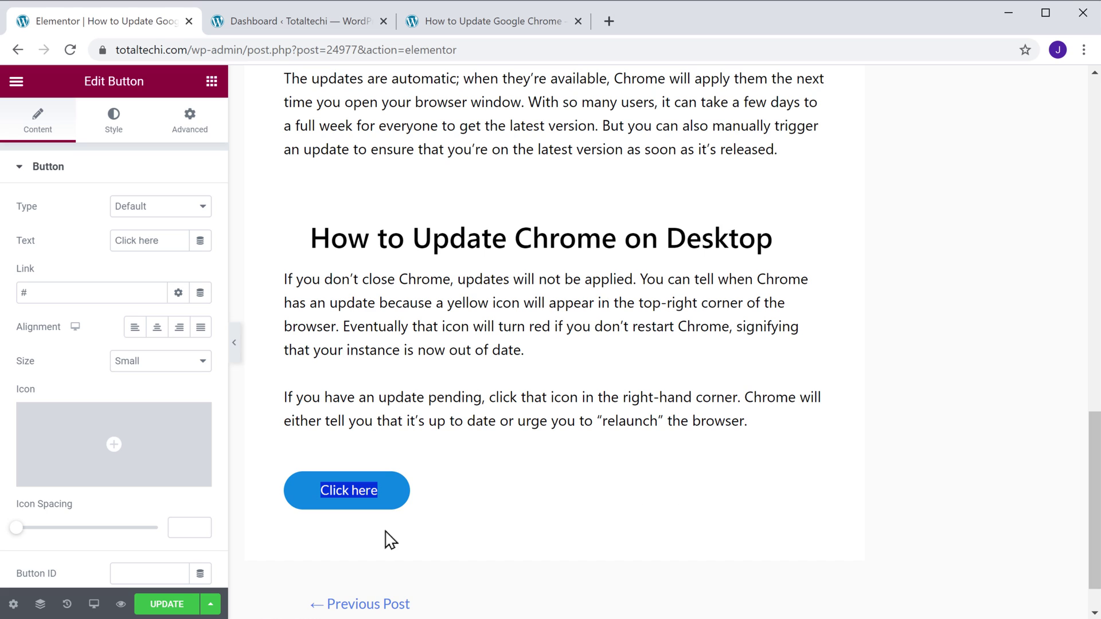
{"action": "type", "text": "Download Here"}
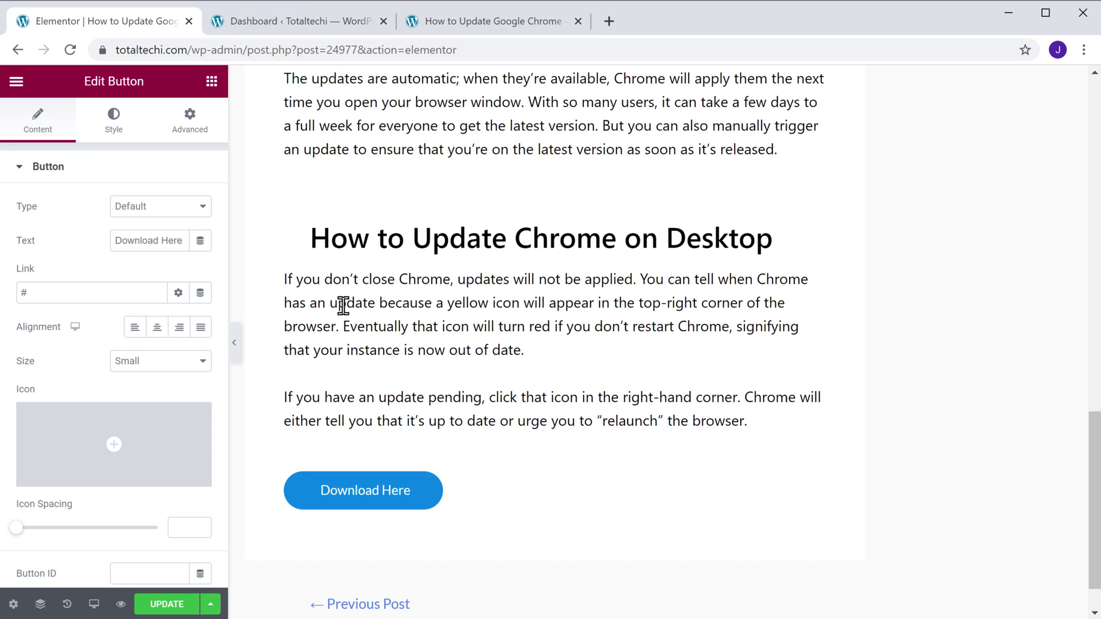
- Copy the file URL of Google-Update.pdf from the WordPress Media Library
{"action": "left_click", "coordinate": [311, 24]}
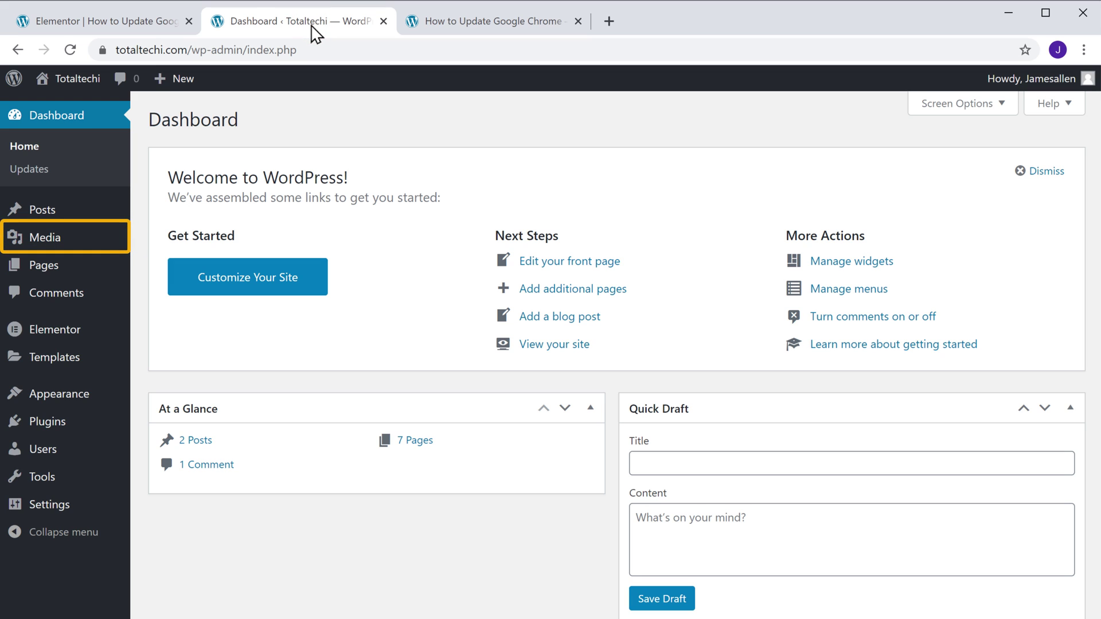
{"action": "left_click", "coordinate": [40, 247]}
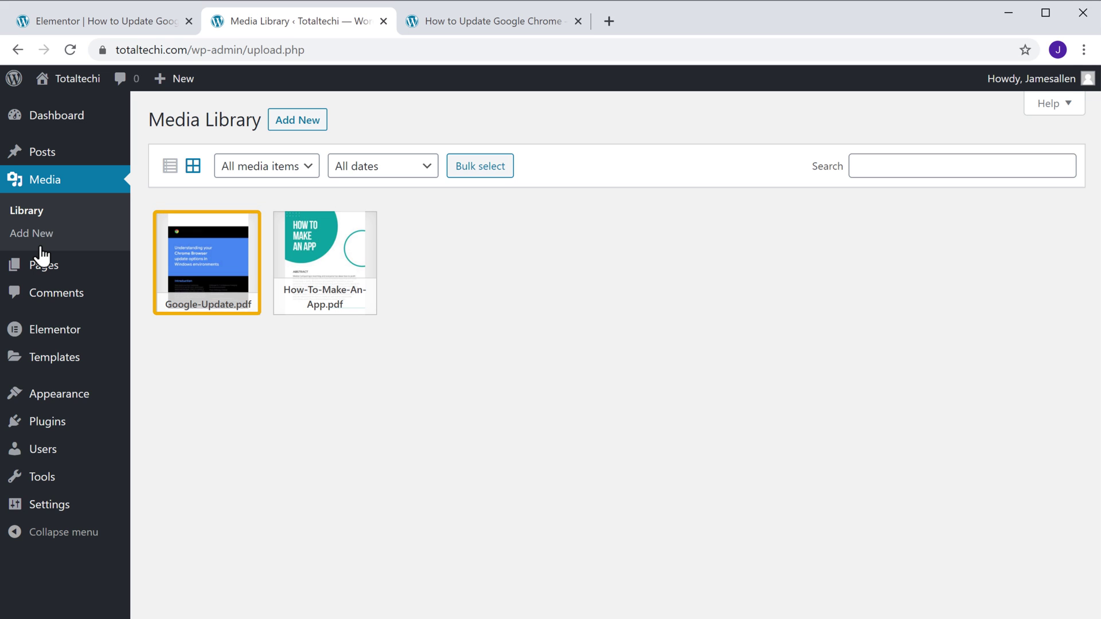
{"action": "left_click", "coordinate": [209, 260]}
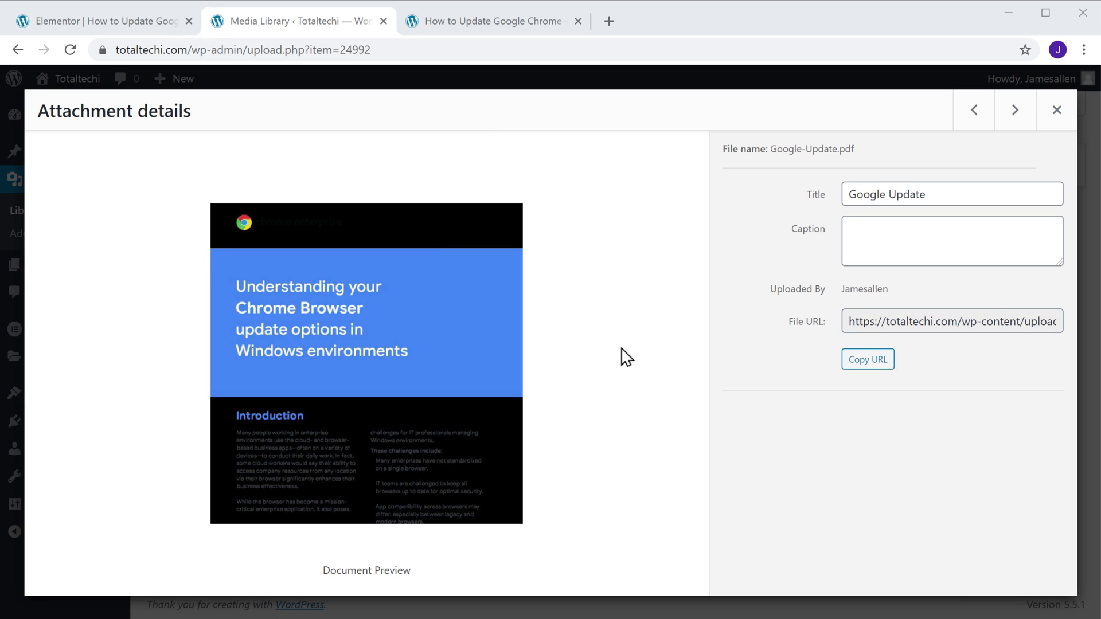
{"action": "left_click", "coordinate": [864, 370]}
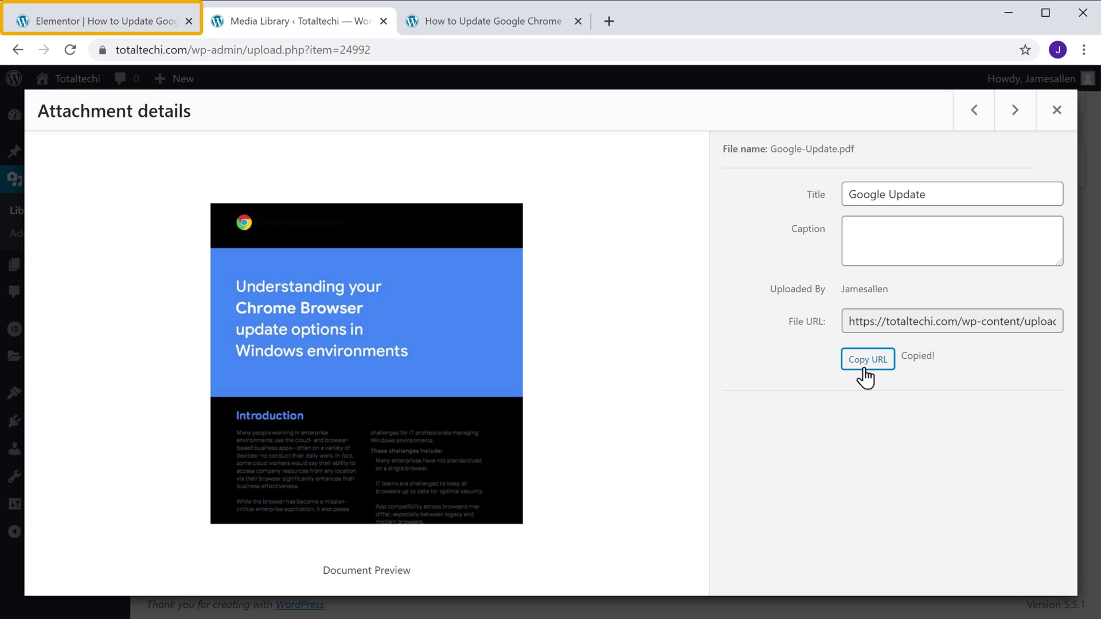
- Link the Elementor Download Here button to the copied PDF URL, opening in a new window, and update the post
{"action": "left_click", "coordinate": [102, 39]}
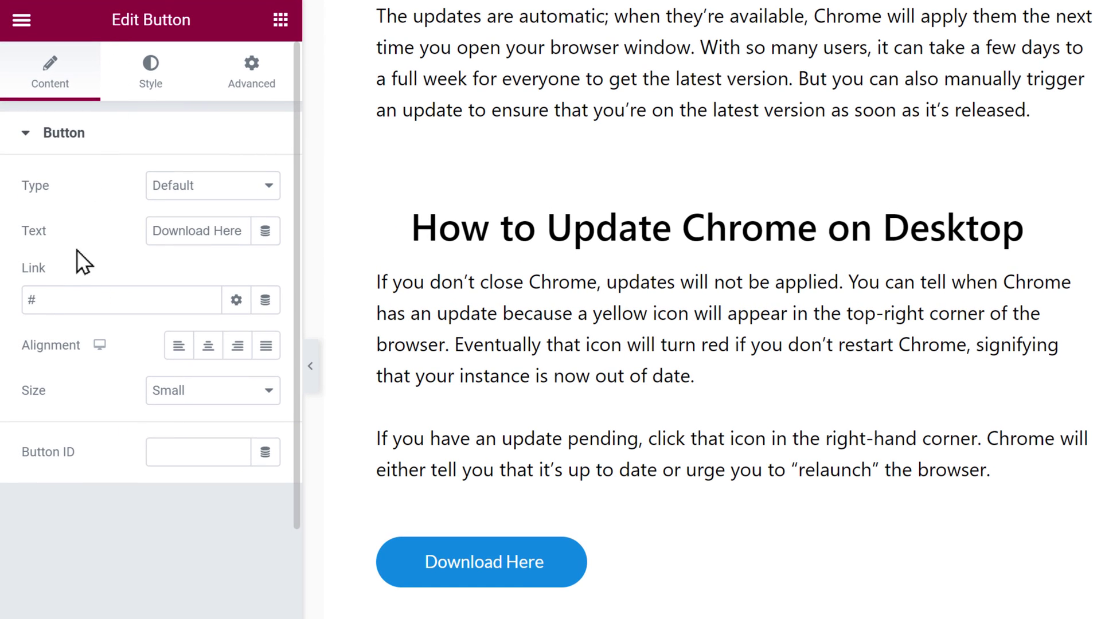
{"action": "left_click", "coordinate": [68, 299]}
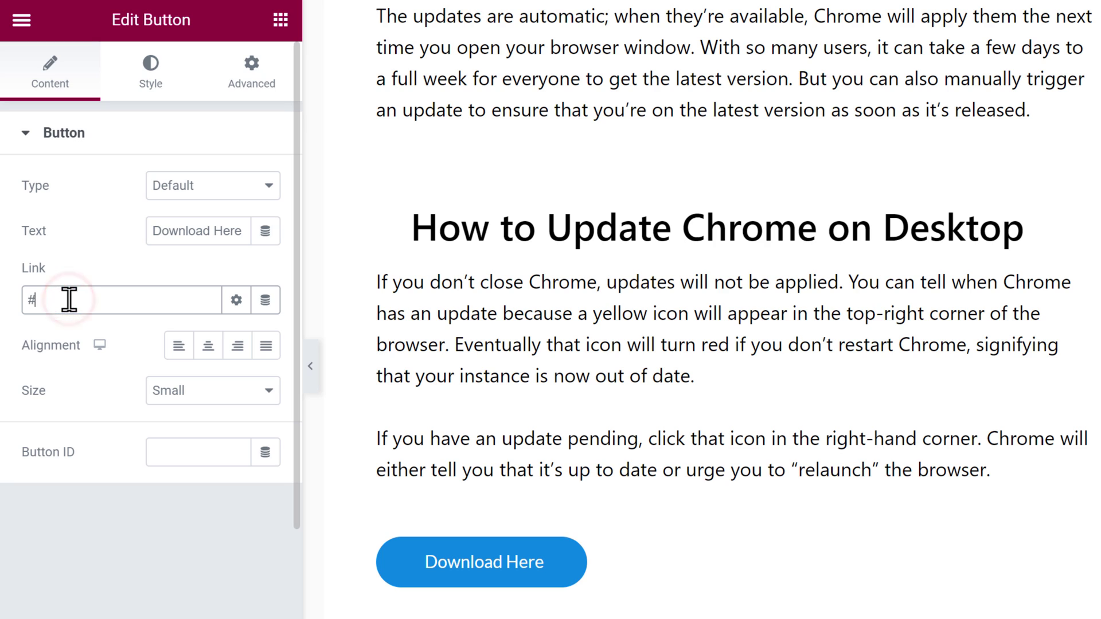
{"action": "key", "text": "BackSpace"}
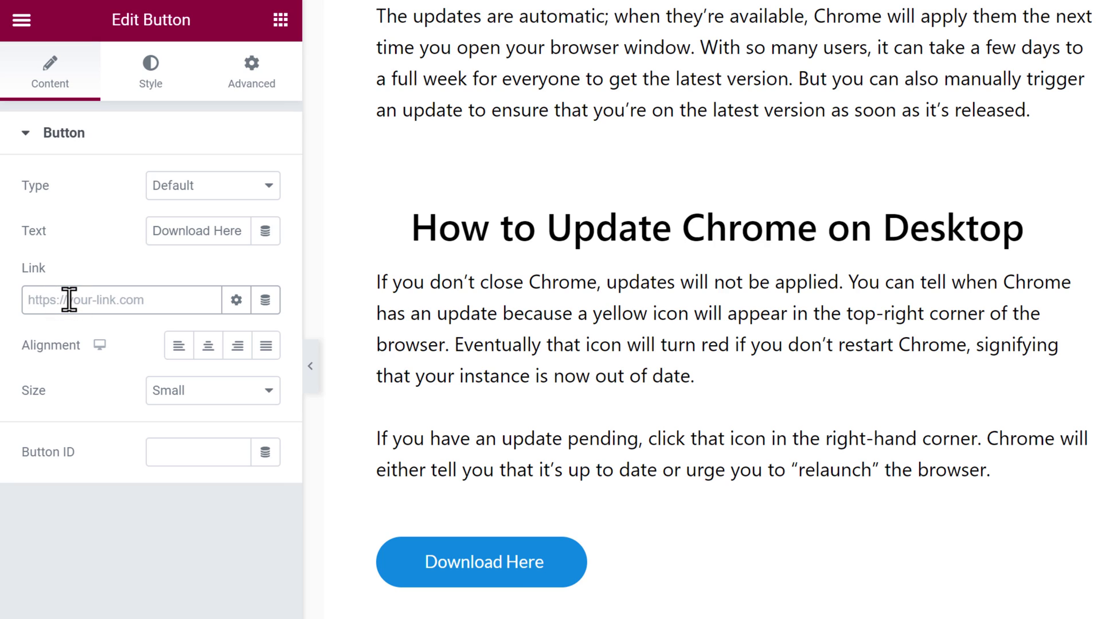
{"action": "right_click", "coordinate": [69, 299]}
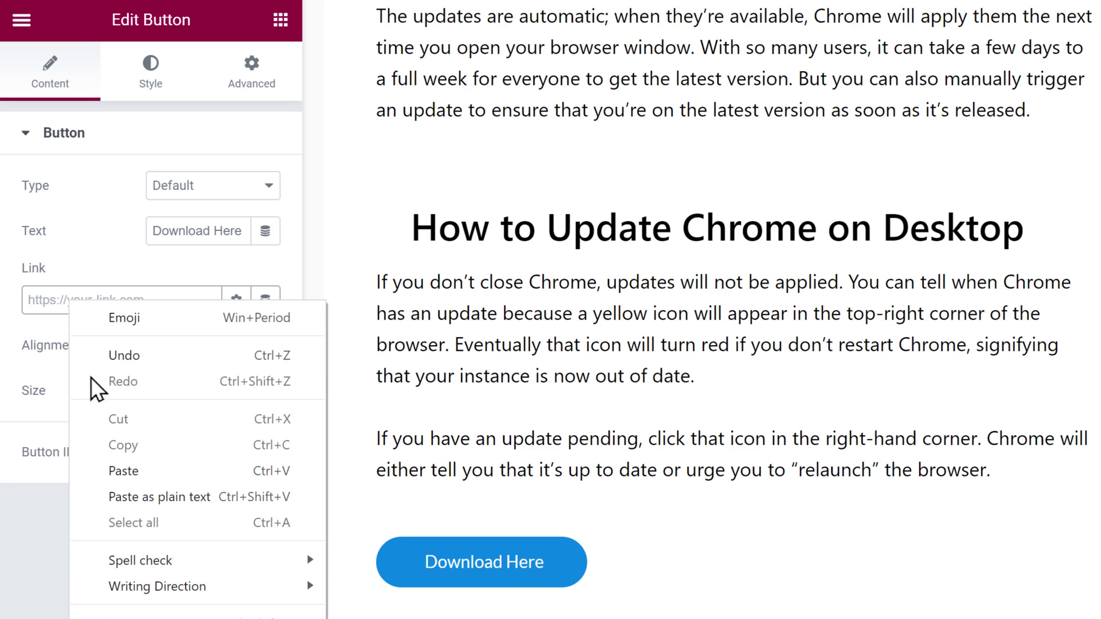
{"action": "left_click", "coordinate": [123, 474]}
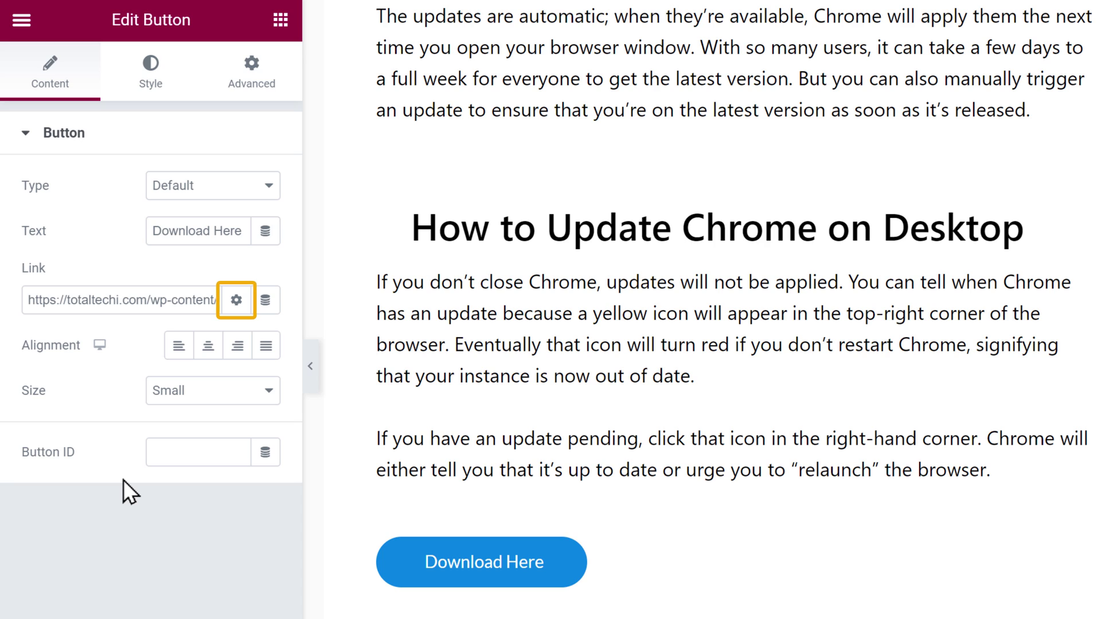
{"action": "left_click", "coordinate": [235, 307]}
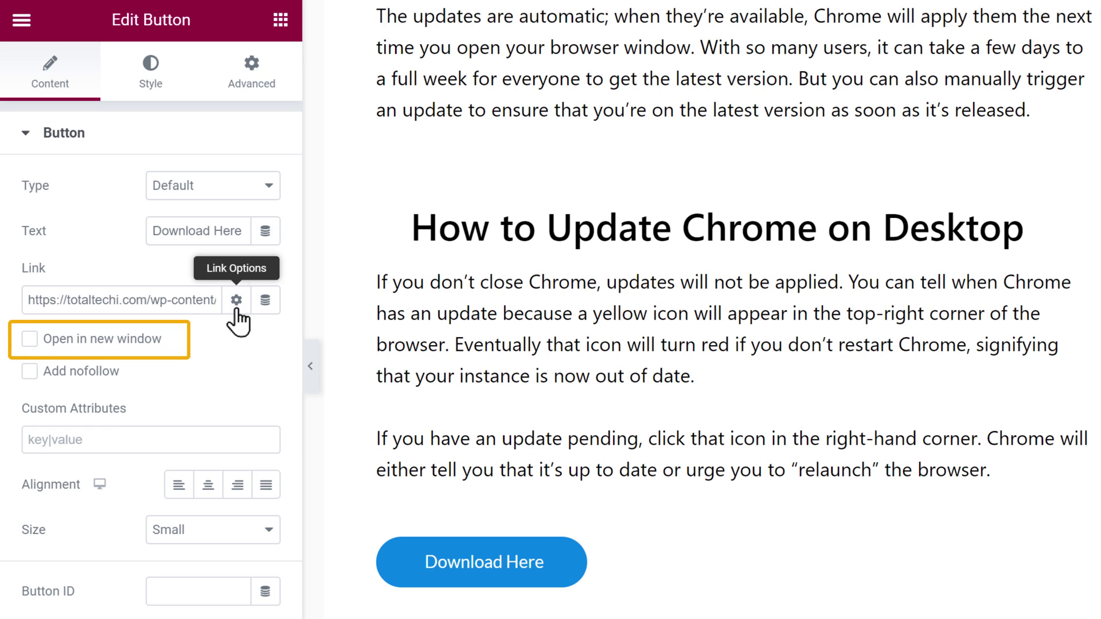
{"action": "left_click", "coordinate": [29, 339]}
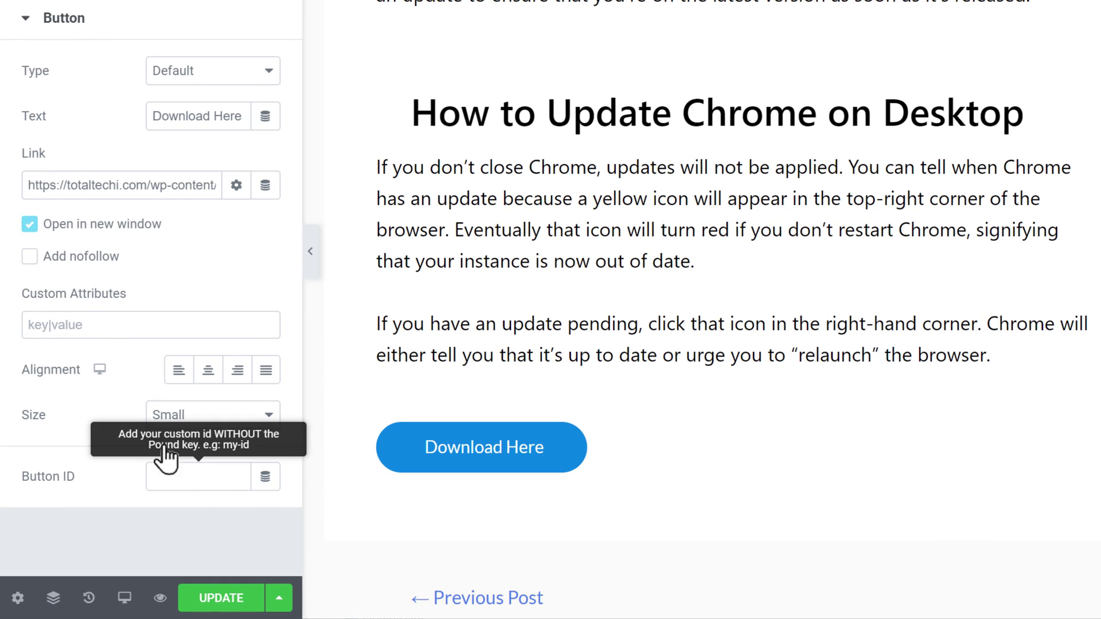
{"action": "left_click", "coordinate": [253, 593]}
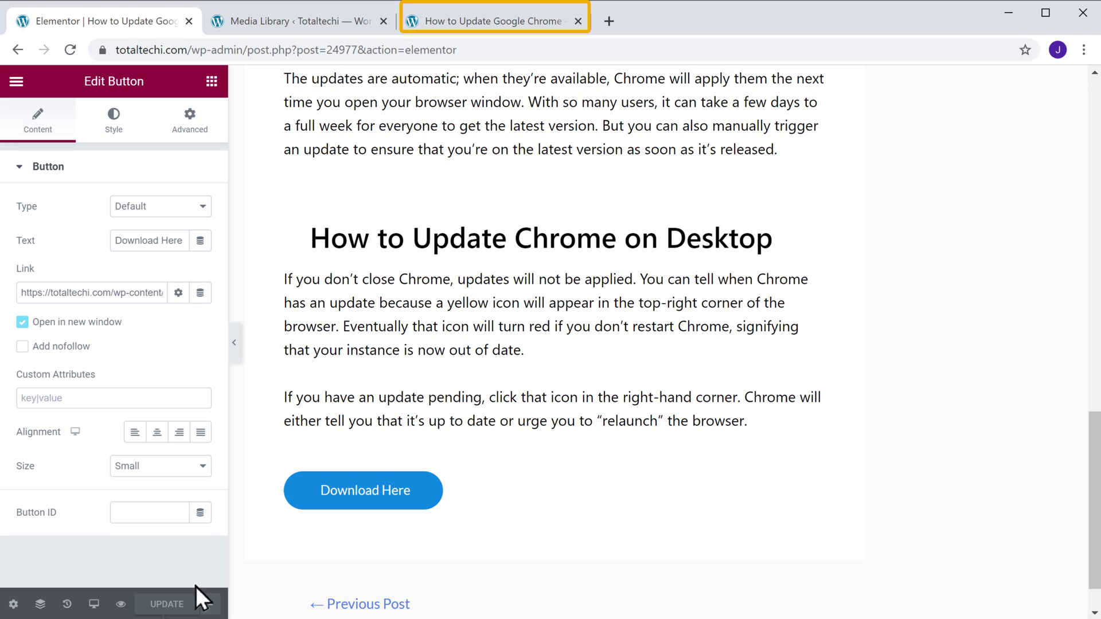
- Open the PDF from the Download Here button on the live post and save it as Google-Update.pdf in the Documents PDF folder
{"action": "left_click", "coordinate": [510, 26]}
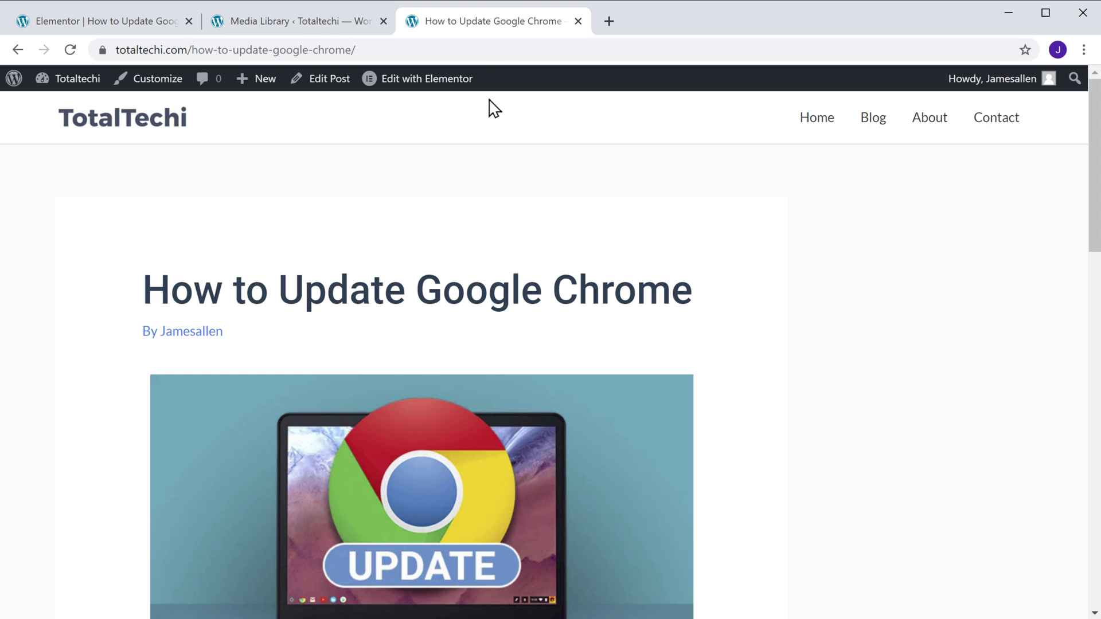
{"action": "scroll", "coordinate": [489, 128], "scroll_direction": "down", "scroll_amount": 15}
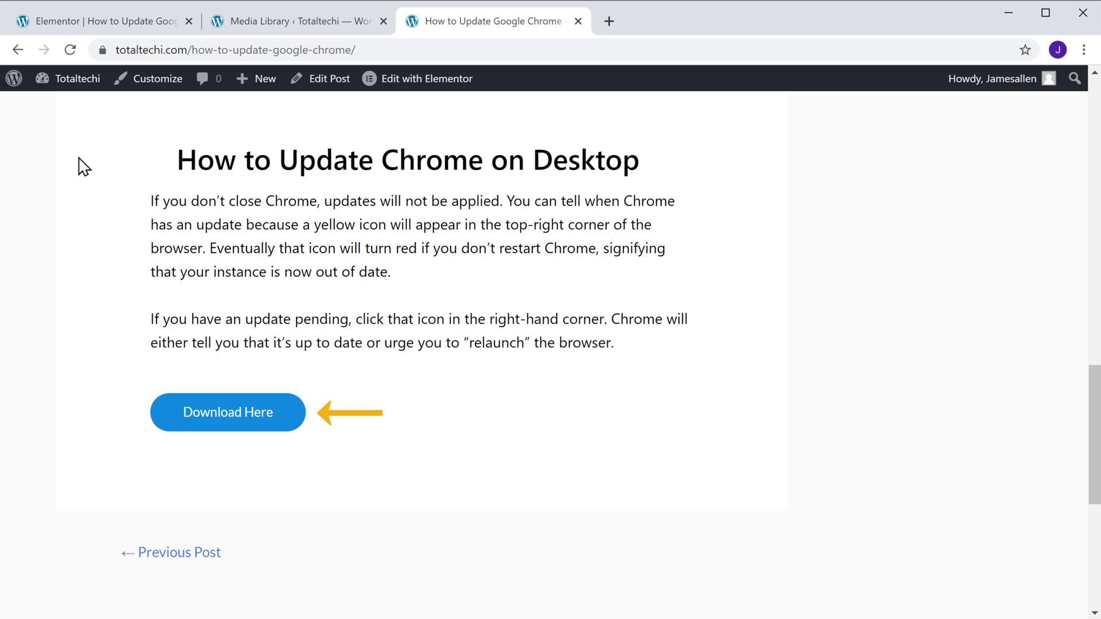
{"action": "left_click", "coordinate": [210, 427]}
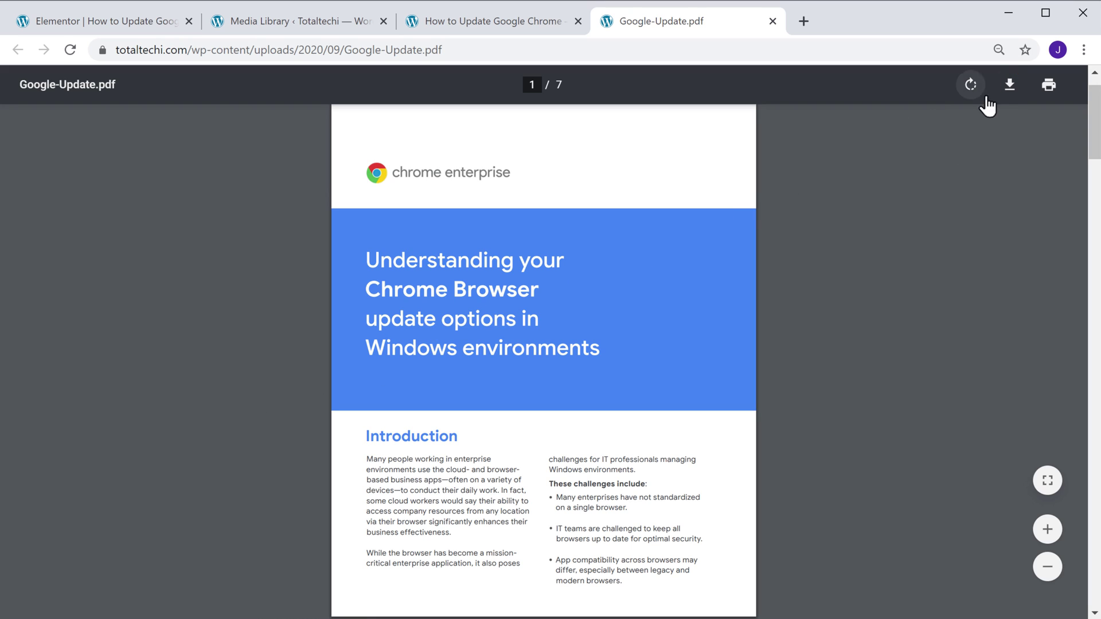
{"action": "left_click", "coordinate": [1009, 86]}
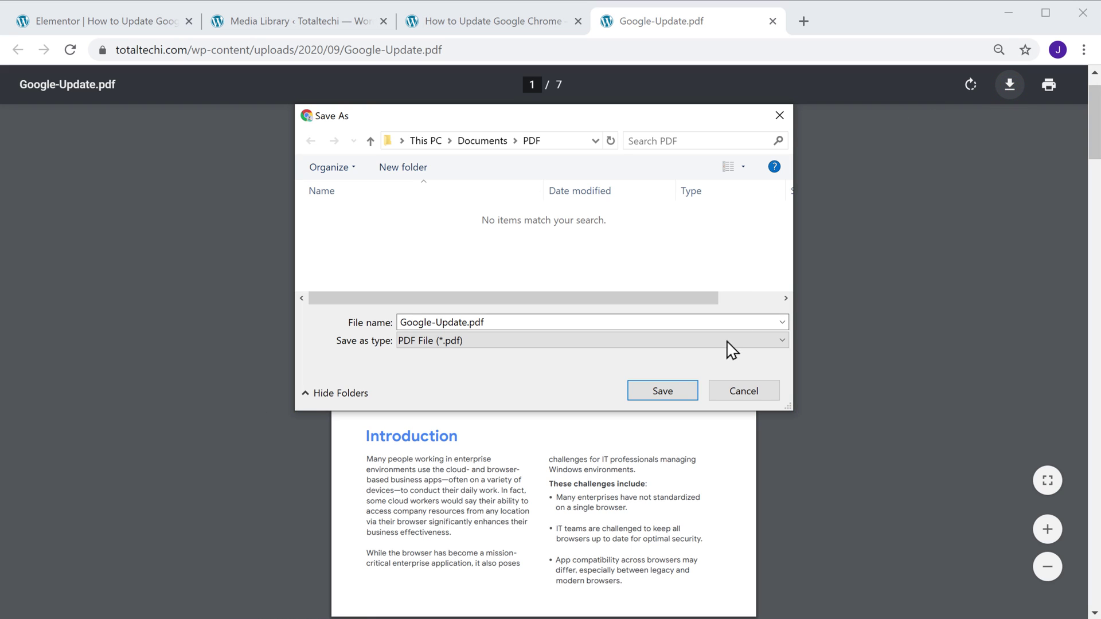
{"action": "left_click", "coordinate": [663, 394]}
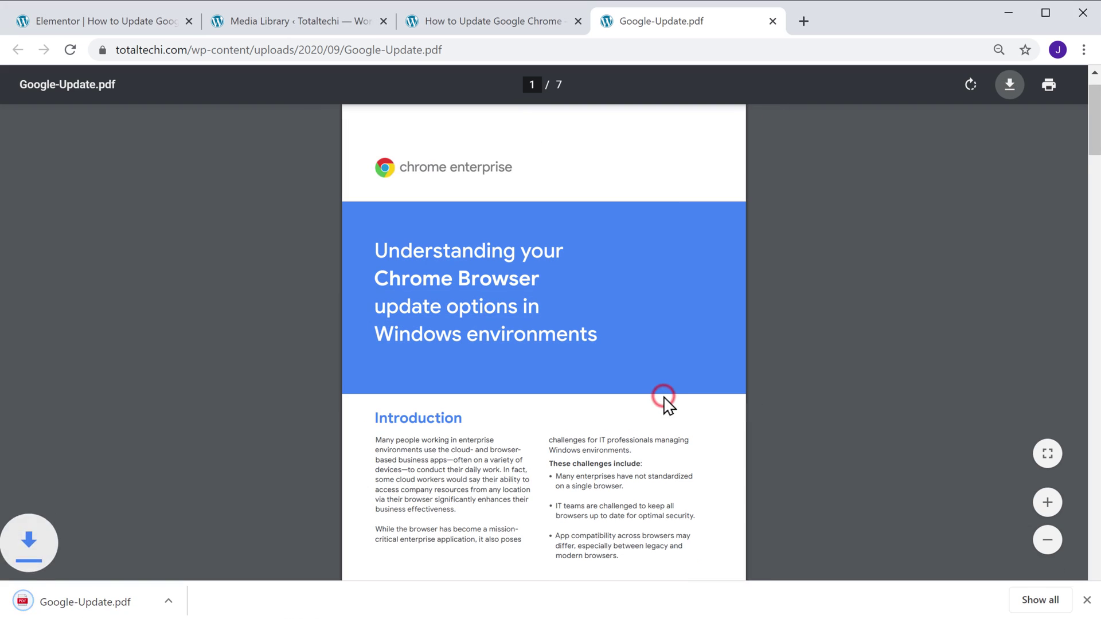